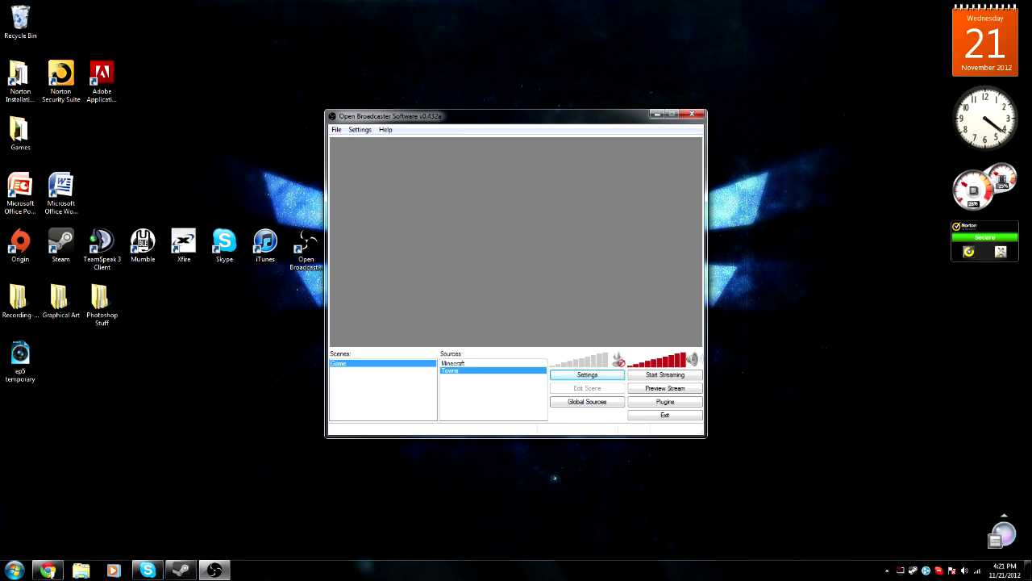
# Step: Open the settings, look through the language options and bring up the encoding settings
pyautogui.click(587, 375)
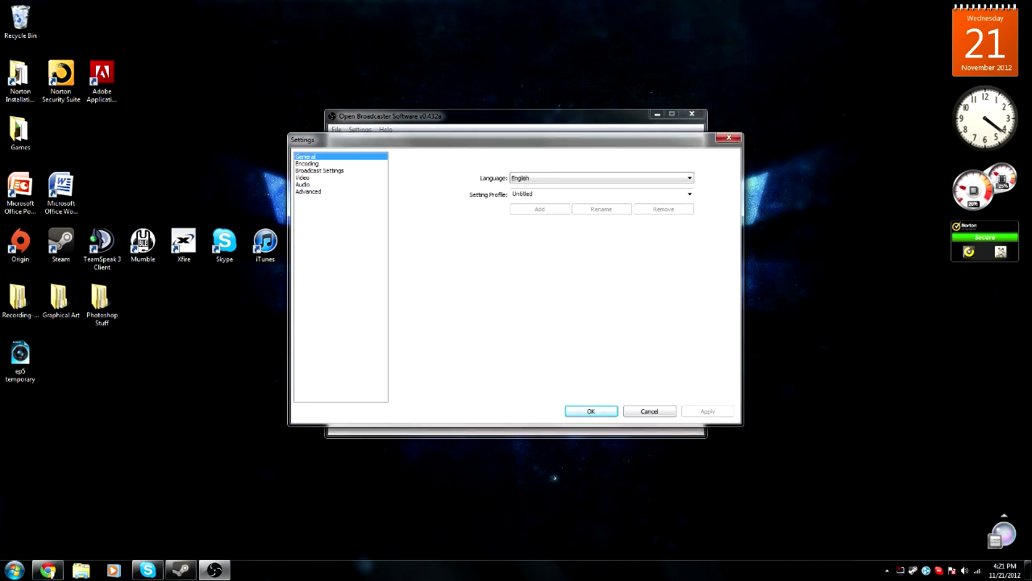
pyautogui.click(602, 178)
pyautogui.click(602, 178)
pyautogui.click(307, 164)
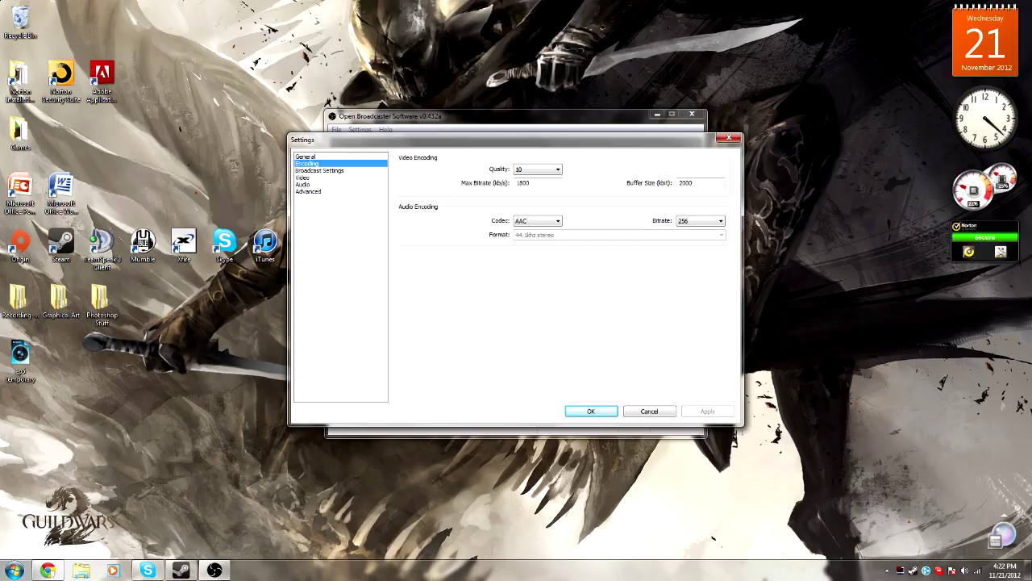
# Step: Switch to Chrome, check the test size options on testmy.net and run the automatic SmarTest upload speed test
pyautogui.press('super')
pyautogui.click(48, 571)
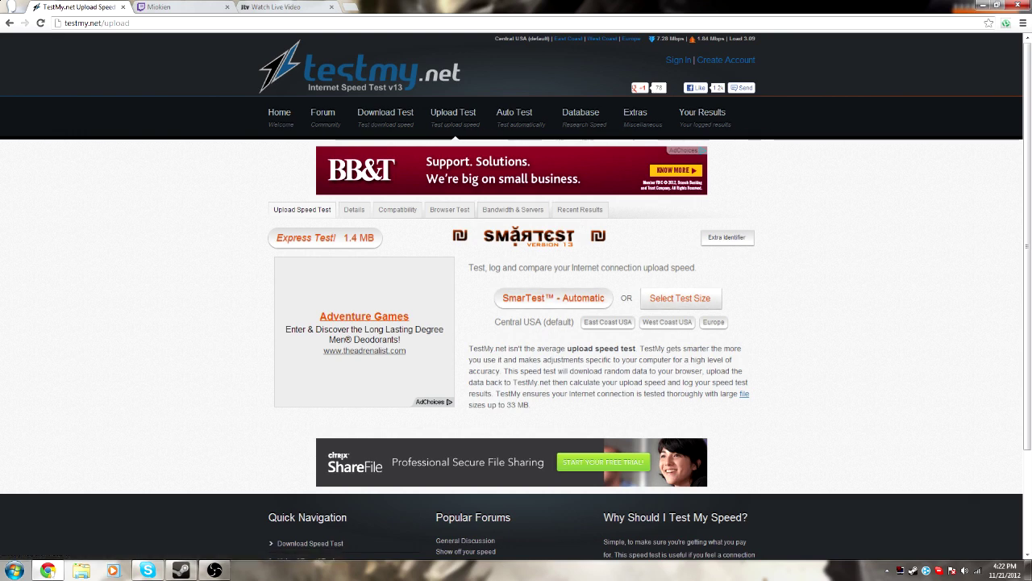
pyautogui.click(680, 300)
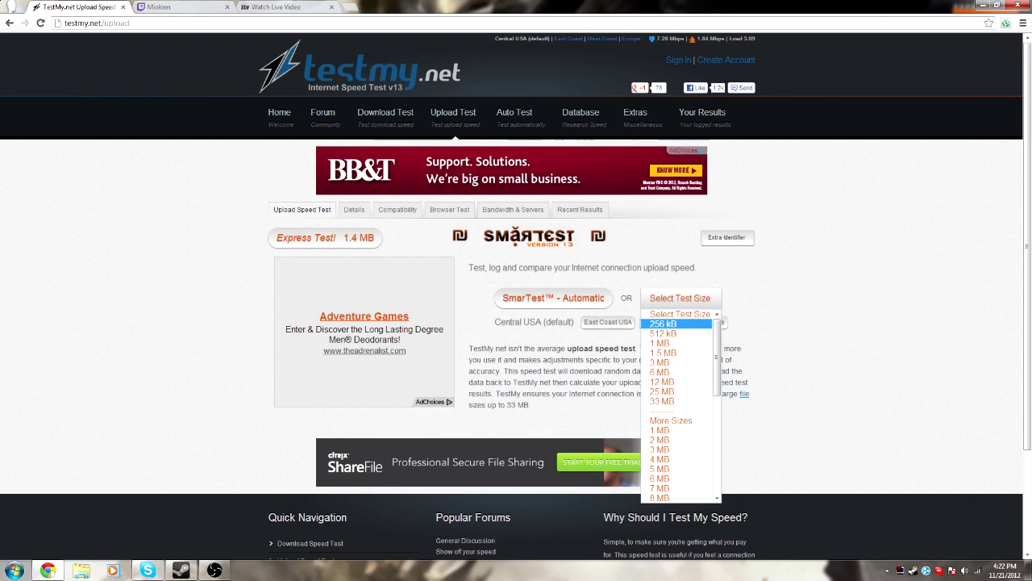
pyautogui.press('Up')
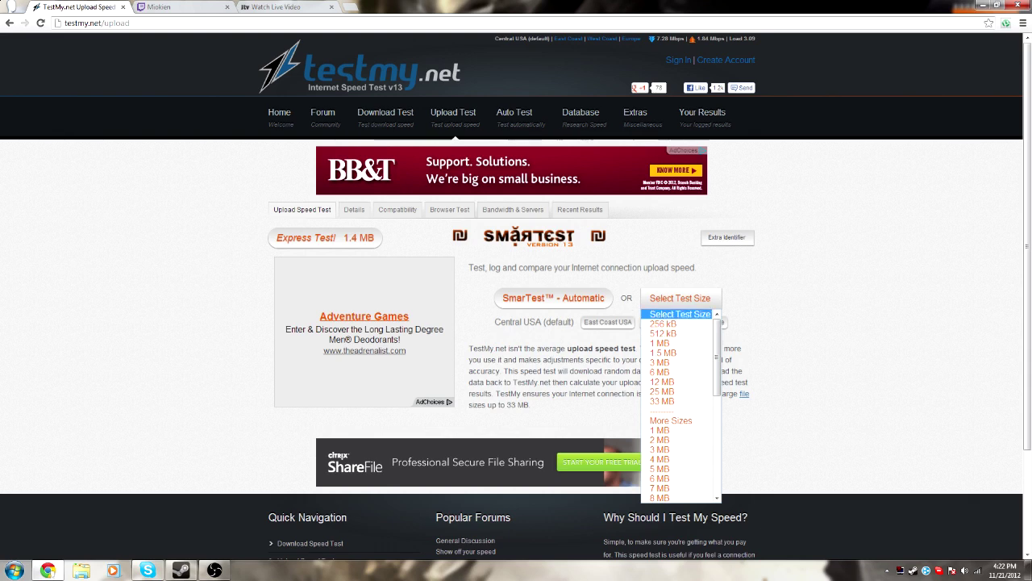
pyautogui.click(680, 312)
pyautogui.click(554, 298)
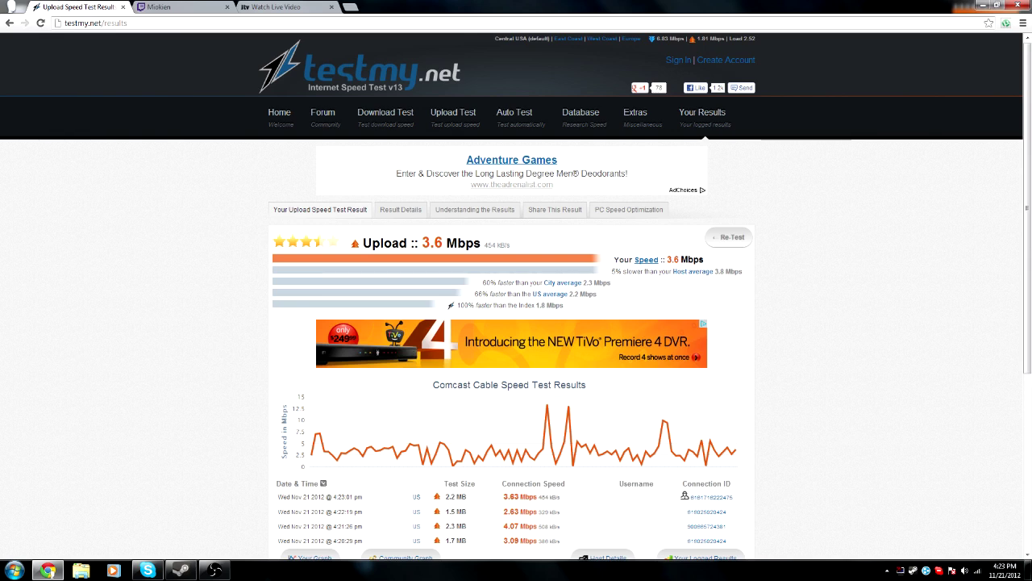
pyautogui.scroll(-1, 511, 295)
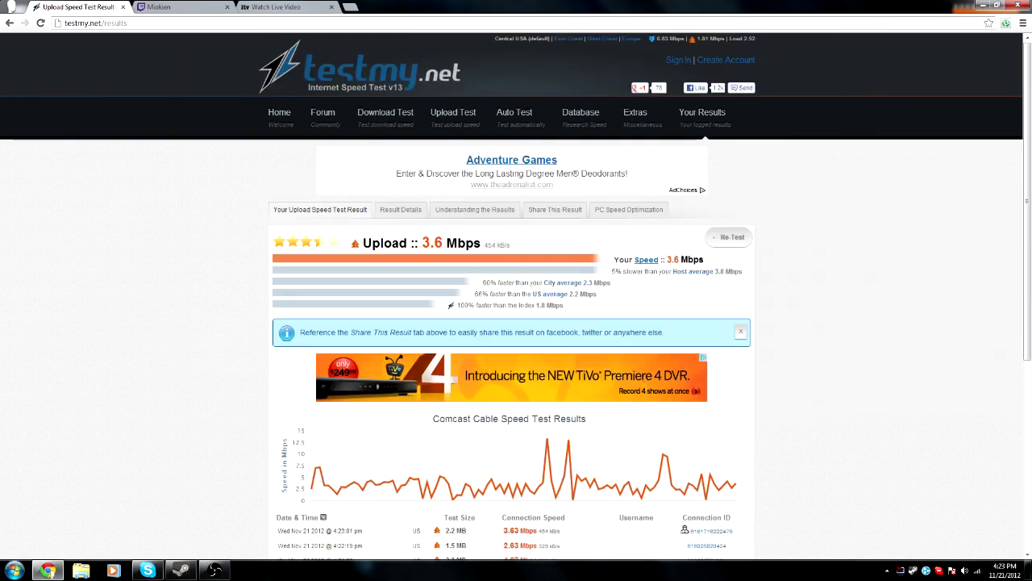
# Step: Return to Open Broadcaster Software and choose 10 as the video encoding quality
pyautogui.click(47, 570)
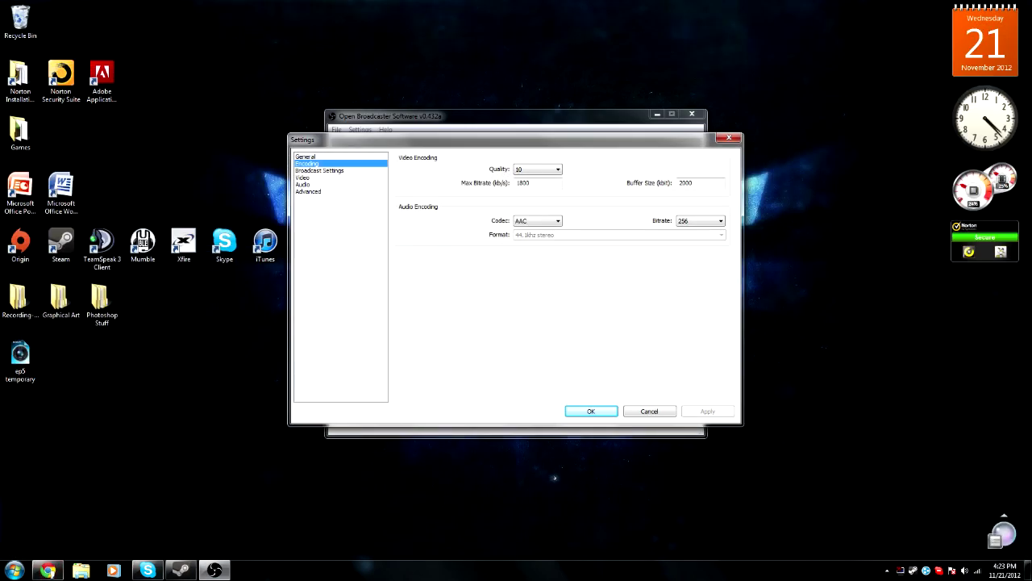
pyautogui.click(557, 169)
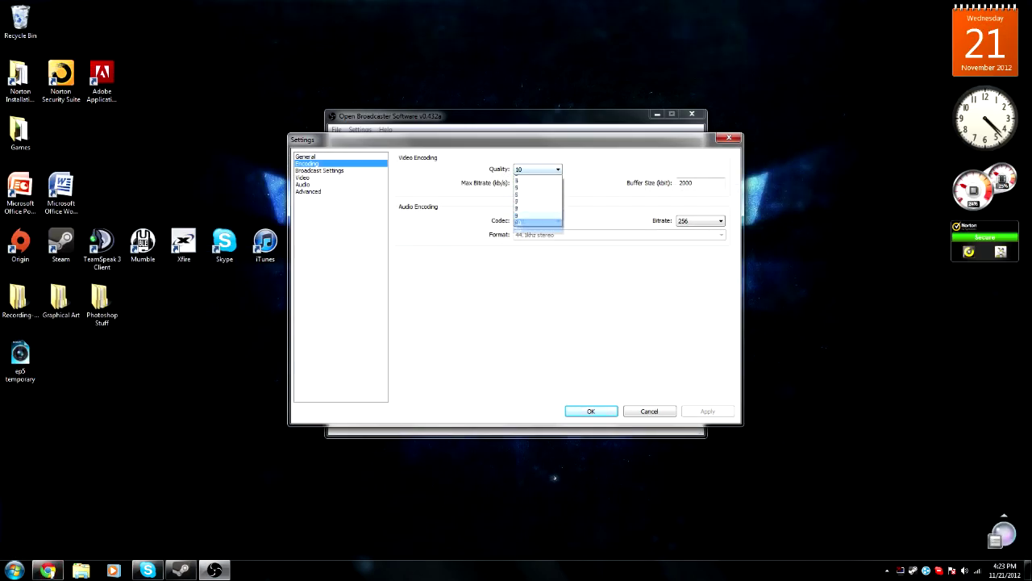
pyautogui.click(557, 169)
pyautogui.click(537, 168)
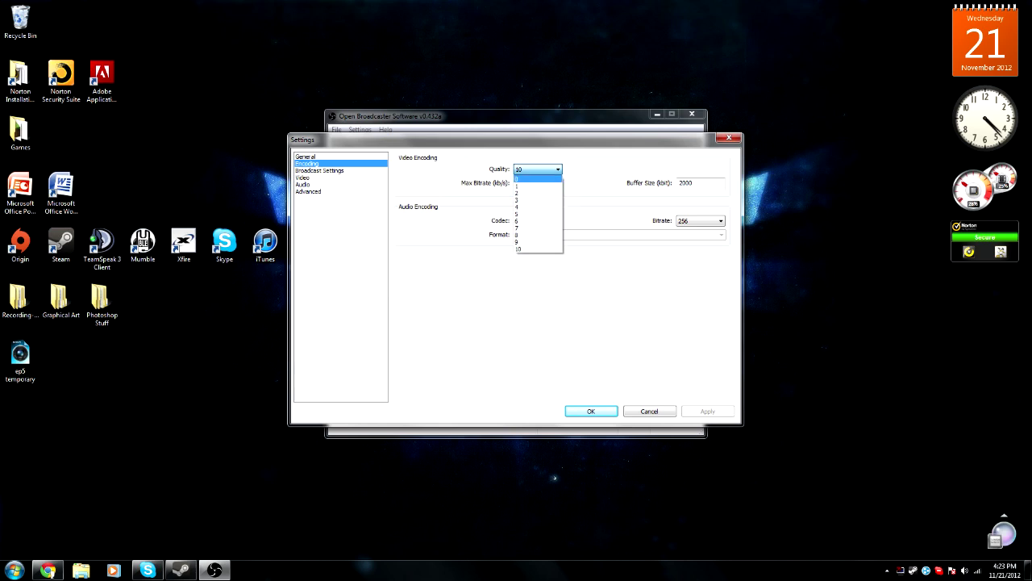
pyautogui.click(537, 248)
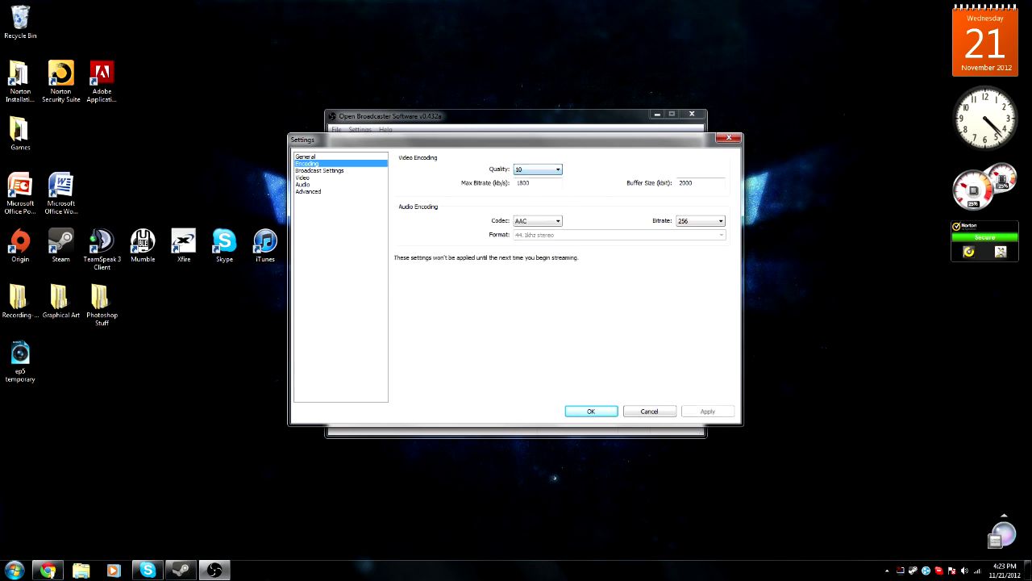
# Step: Review the audio codec choices, the max bitrate and buffer size fields, and the audio bitrate options
pyautogui.click(539, 221)
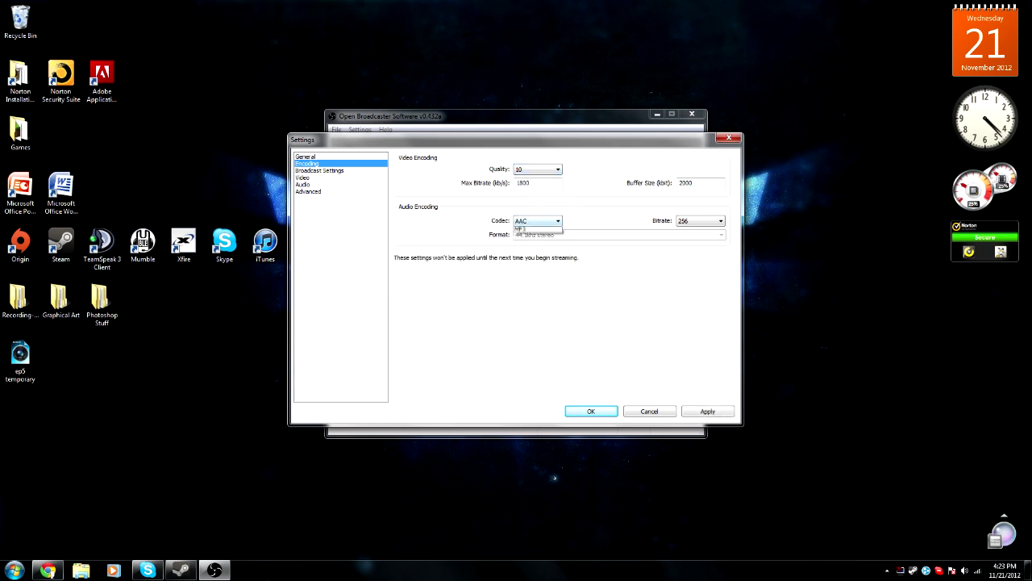
pyautogui.click(539, 221)
pyautogui.click(532, 183)
pyautogui.click(700, 183)
pyautogui.click(720, 221)
pyautogui.click(720, 221)
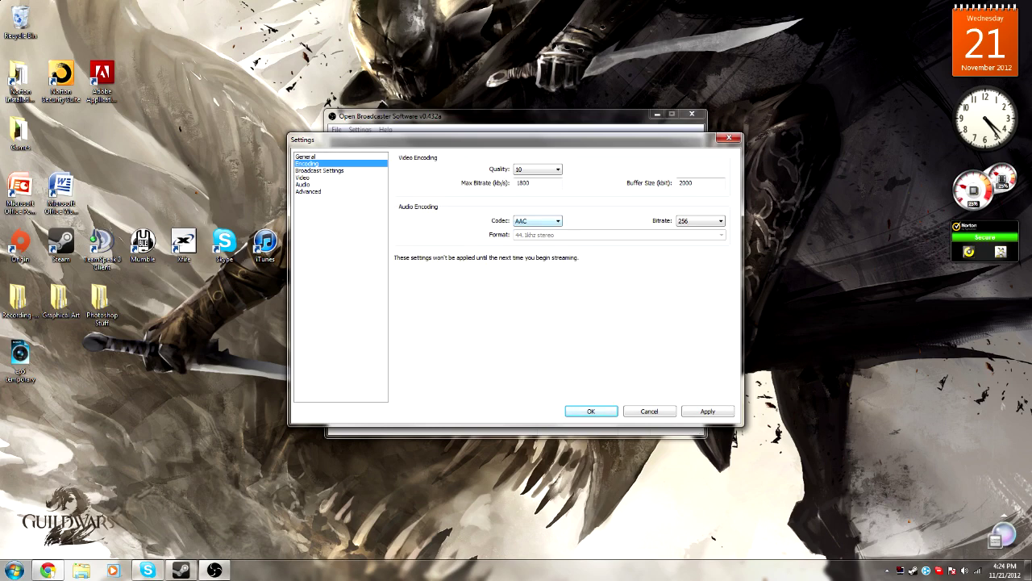
pyautogui.click(548, 221)
pyautogui.click(549, 221)
# Step: Open the broadcast settings and check the available broadcast modes
pyautogui.click(320, 171)
pyautogui.click(527, 318)
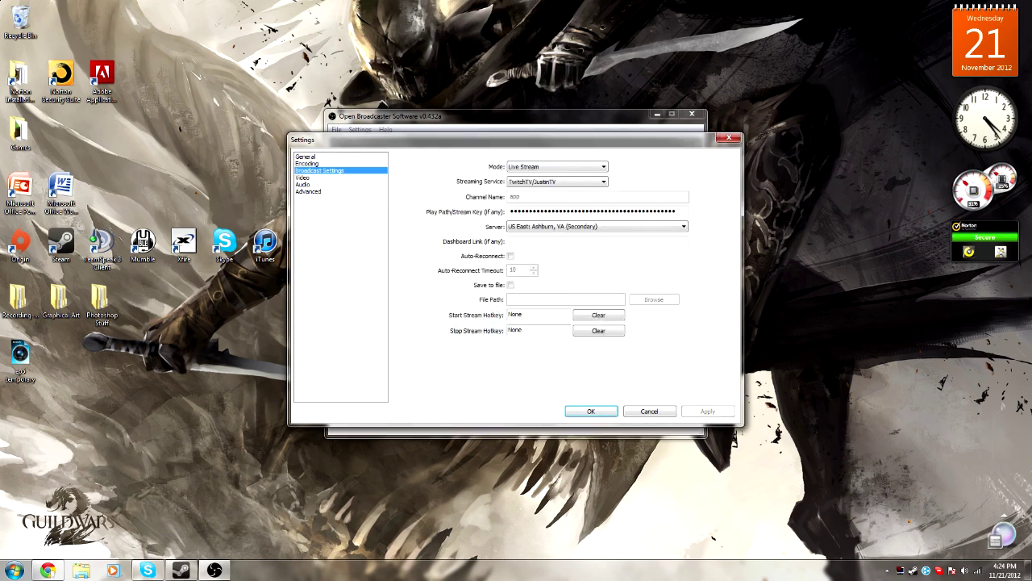
pyautogui.click(595, 167)
pyautogui.click(595, 167)
# Step: Try reselecting TwitchTV/JustinTV as the streaming service, discarding the changes and reopening the broadcast settings
pyautogui.click(595, 181)
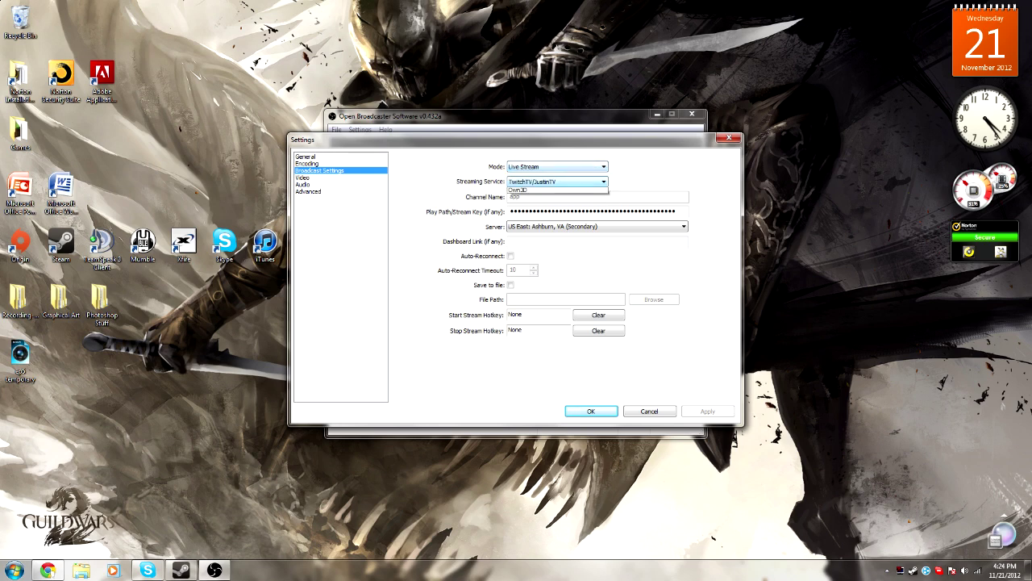
pyautogui.press('Up')
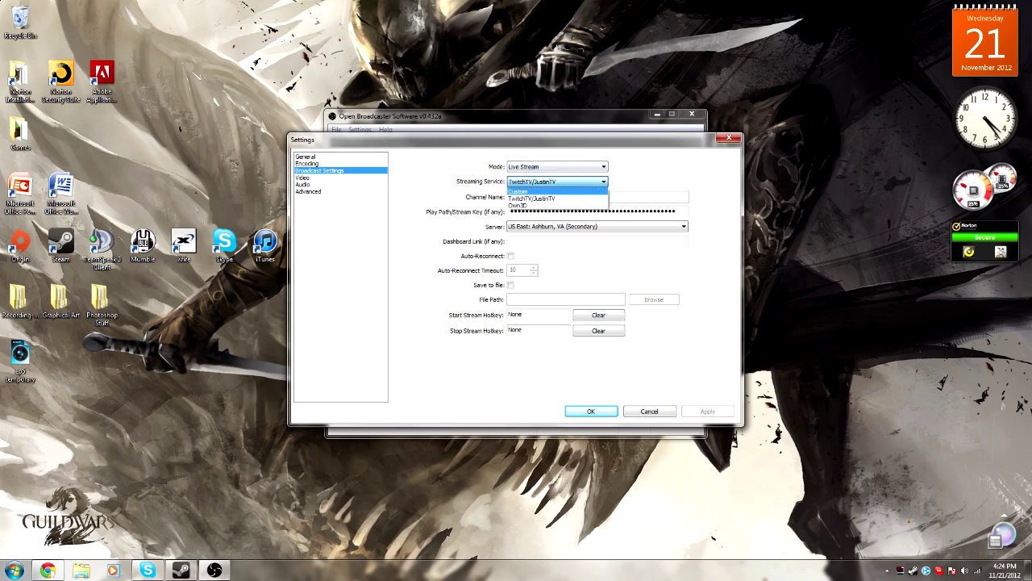
pyautogui.press('Down')
pyautogui.press('Return')
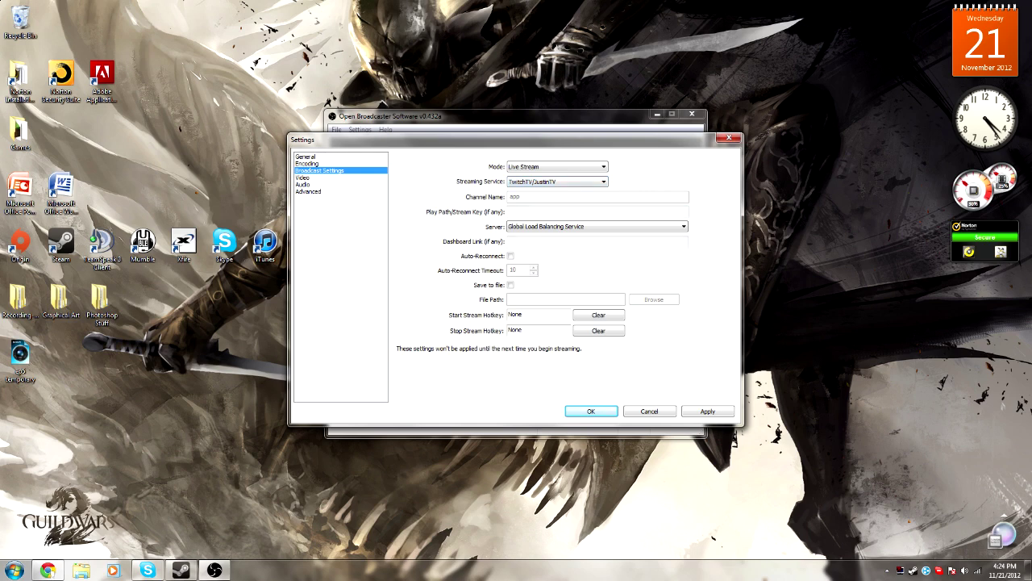
pyautogui.click(308, 164)
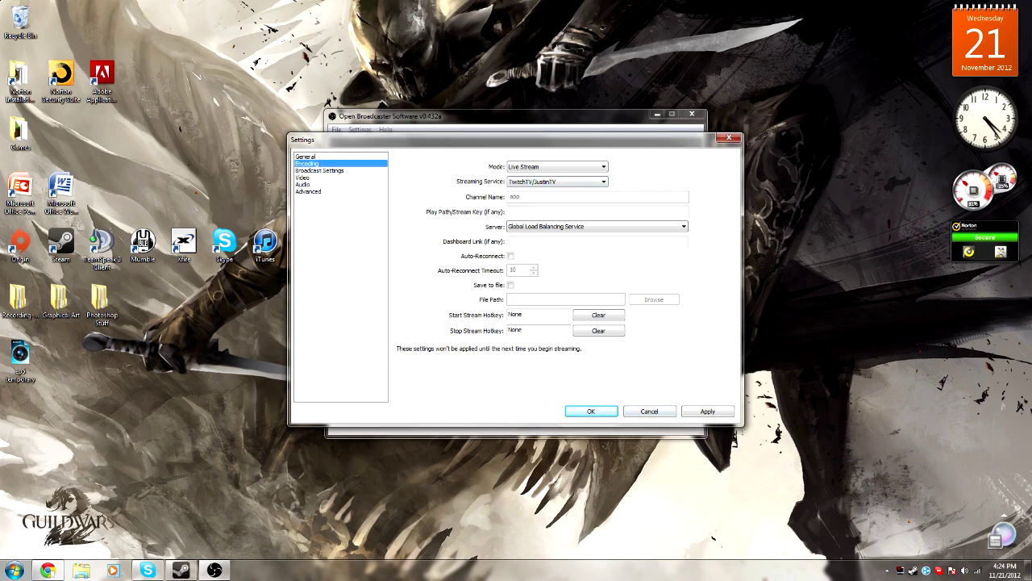
pyautogui.click(526, 316)
pyautogui.click(319, 171)
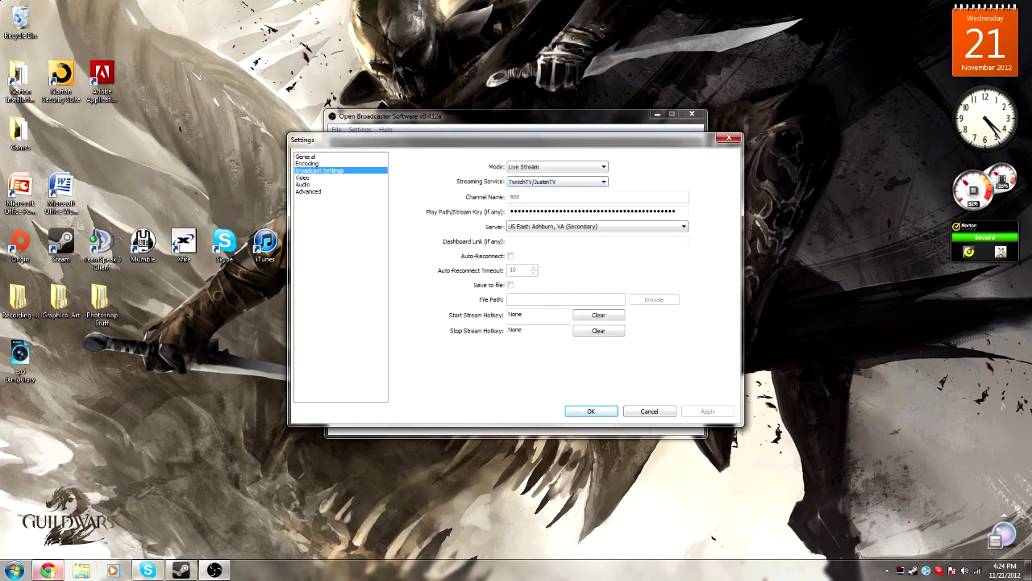
# Step: Switch to Chrome and open the channel settings of the signed-in account on justin.tv
pyautogui.click(48, 570)
pyautogui.click(274, 7)
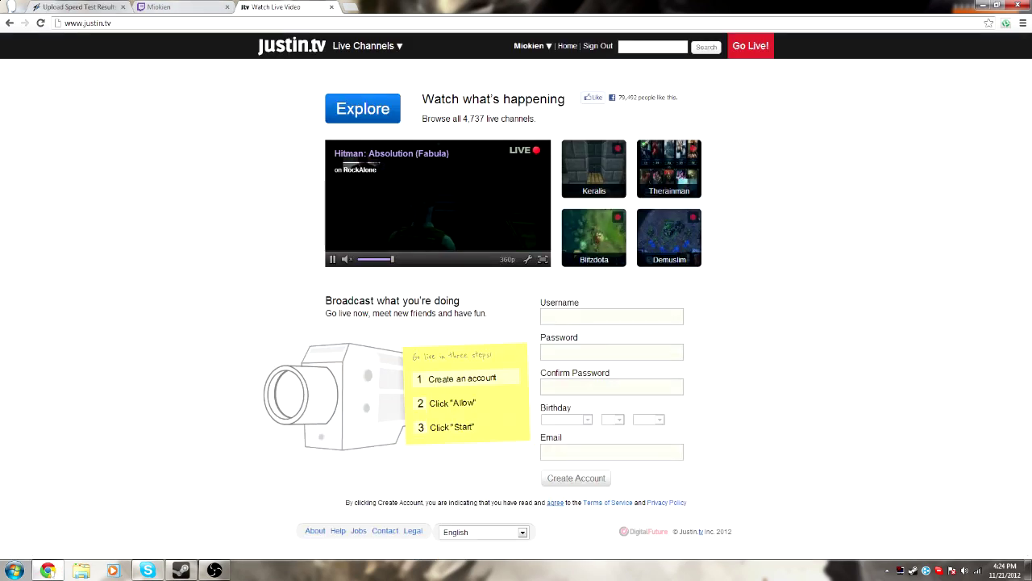
pyautogui.click(532, 46)
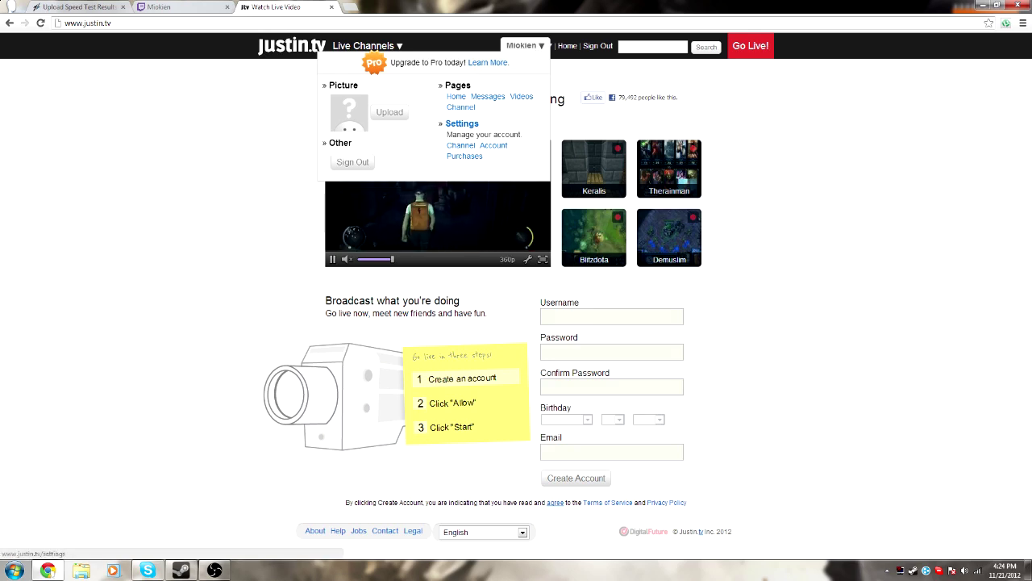
pyautogui.click(461, 146)
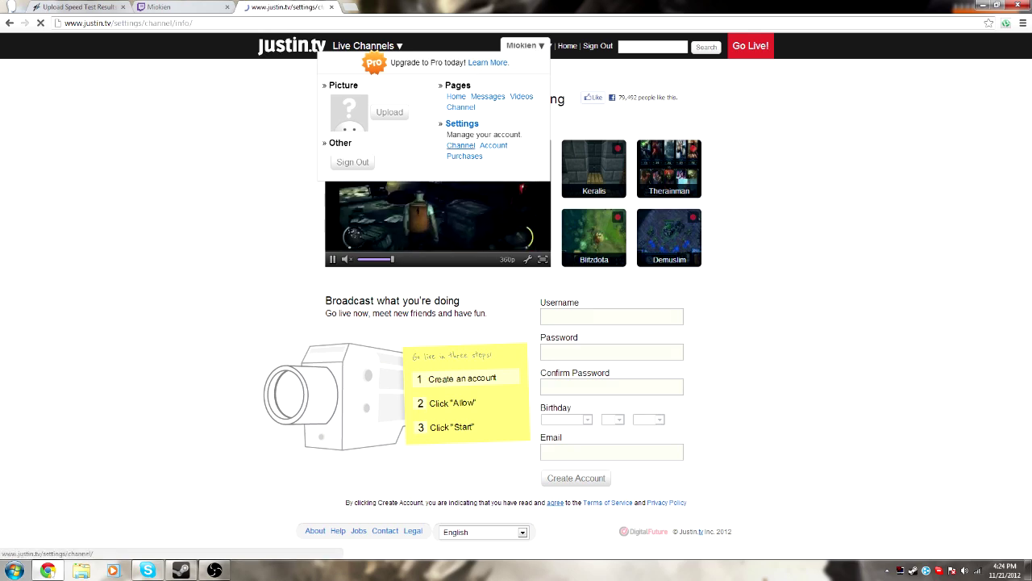
# Step: Examine the Justin.tv channel info page to locate the Stream Key entry, leaving the key hidden
pyautogui.scroll(-5, 516, 290)
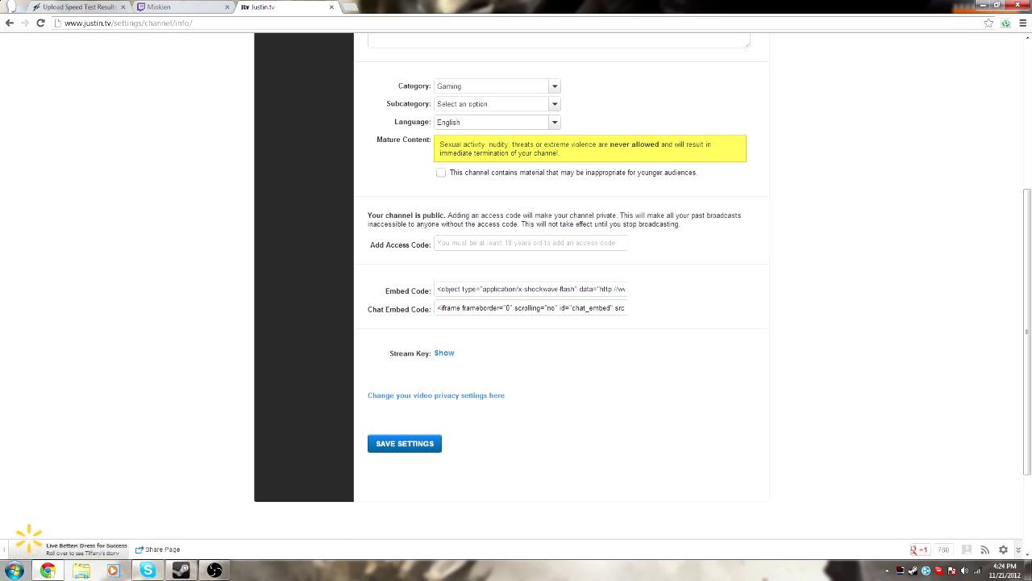
pyautogui.scroll(-1, 516, 291)
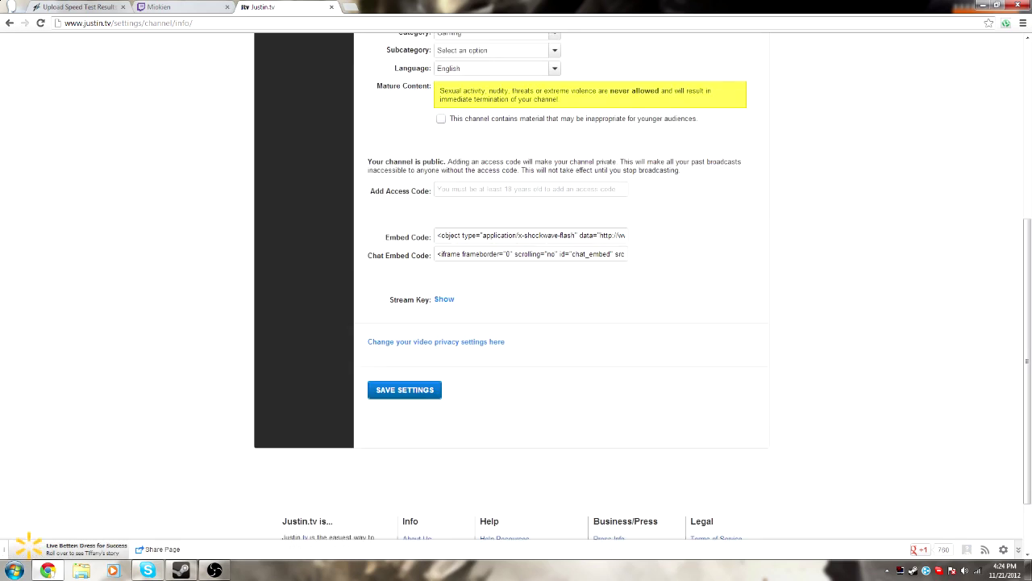
pyautogui.scroll(6, 516, 290)
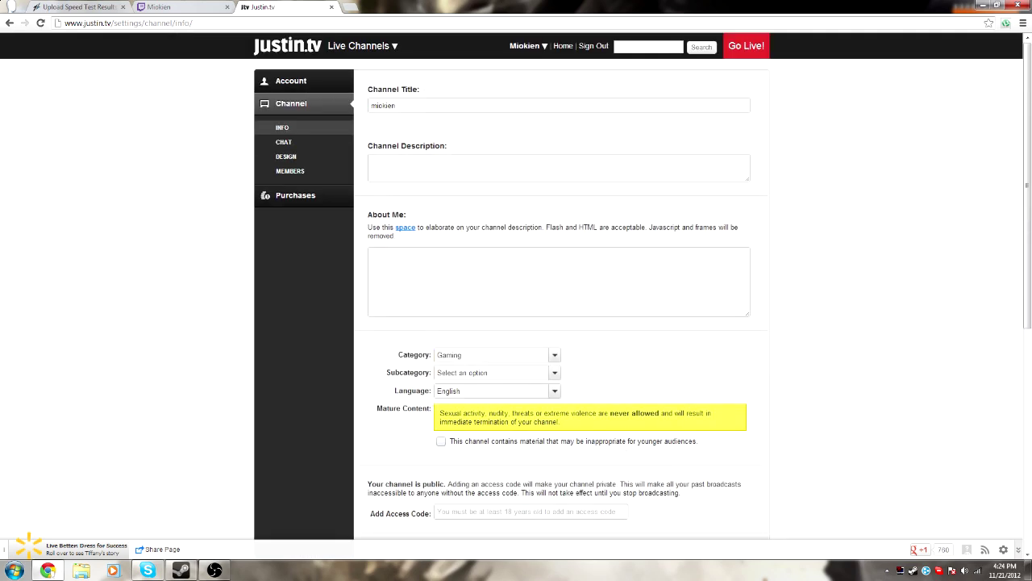
pyautogui.scroll(-1, 516, 290)
pyautogui.scroll(-1, 516, 291)
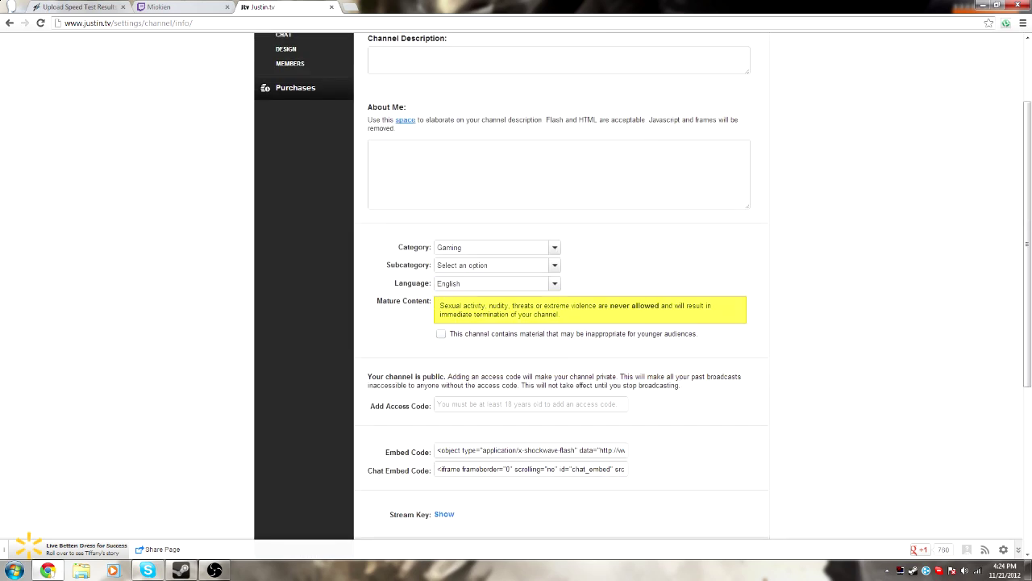
pyautogui.scroll(-3, 516, 290)
pyautogui.scroll(6, 516, 291)
pyautogui.scroll(-5, 516, 291)
pyautogui.scroll(4, 516, 290)
pyautogui.hotkey('ctrl', 'Tab')
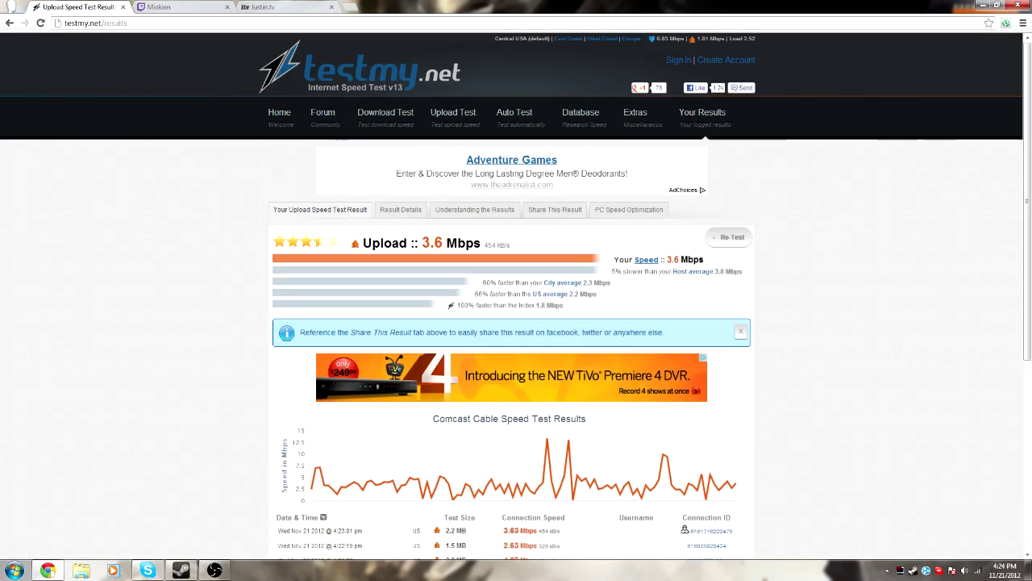
# Step: Return to Open Broadcaster Software, review the broadcast server list and toggle Auto-Reconnect on and back off
pyautogui.click(214, 570)
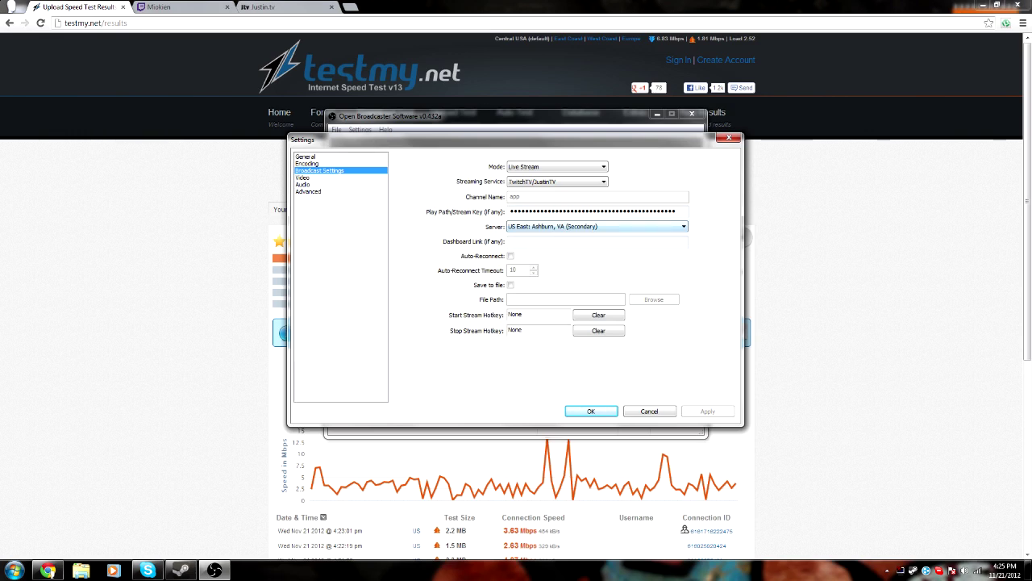
pyautogui.click(598, 226)
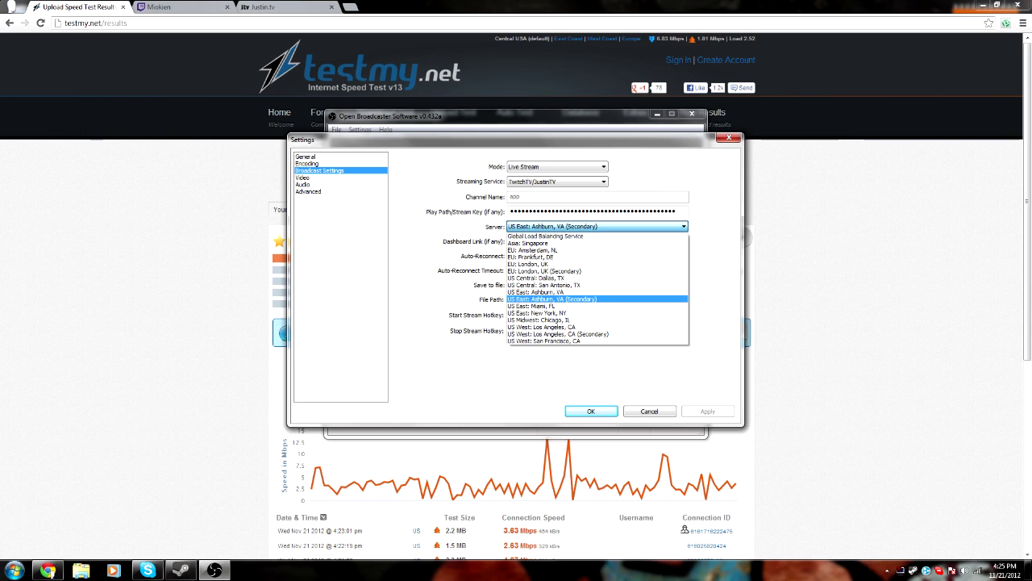
pyautogui.click(597, 227)
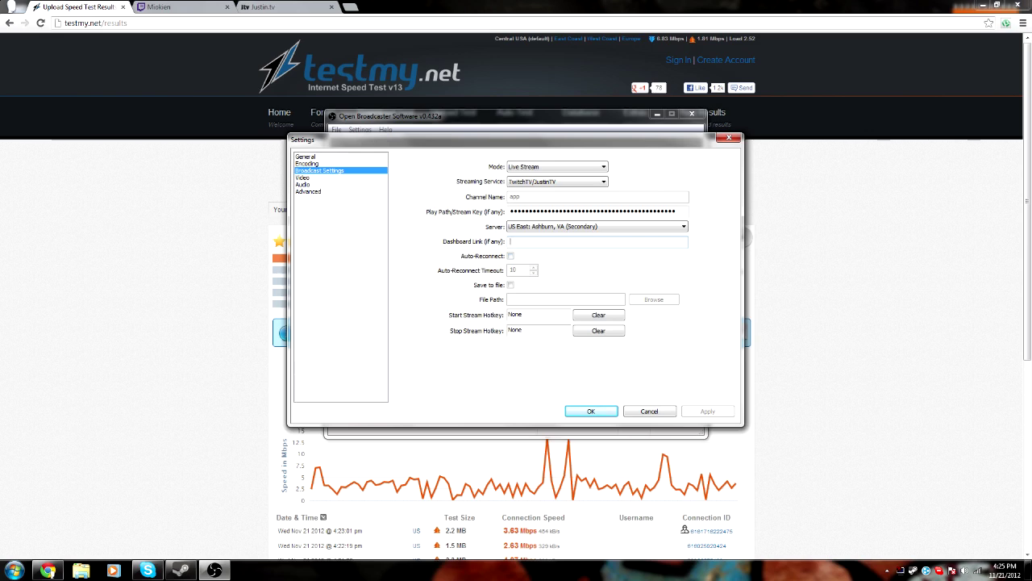
pyautogui.click(510, 255)
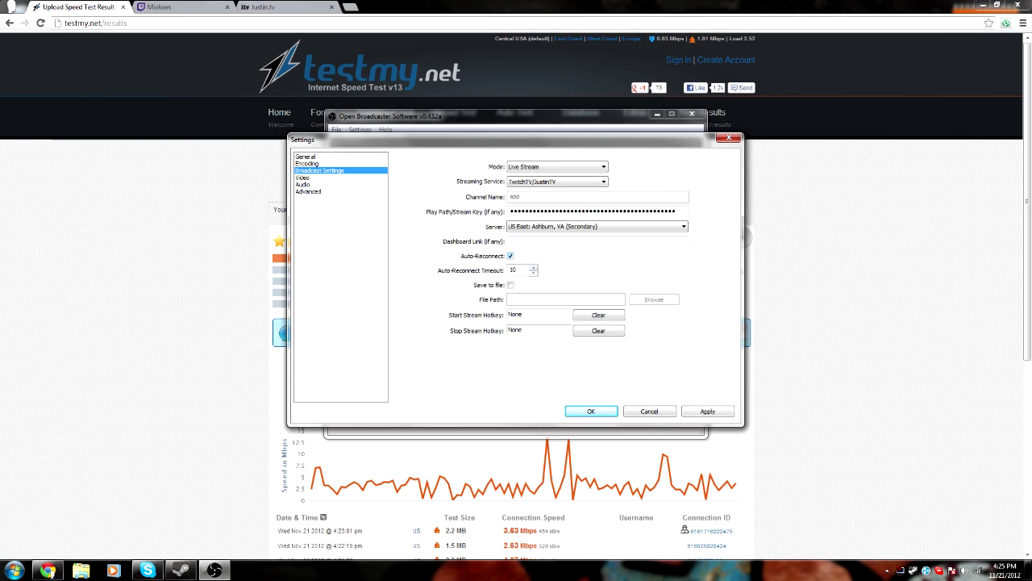
pyautogui.click(509, 255)
# Step: Open the video settings and switch the base resolution from Custom to Monitor
pyautogui.click(302, 177)
pyautogui.click(527, 317)
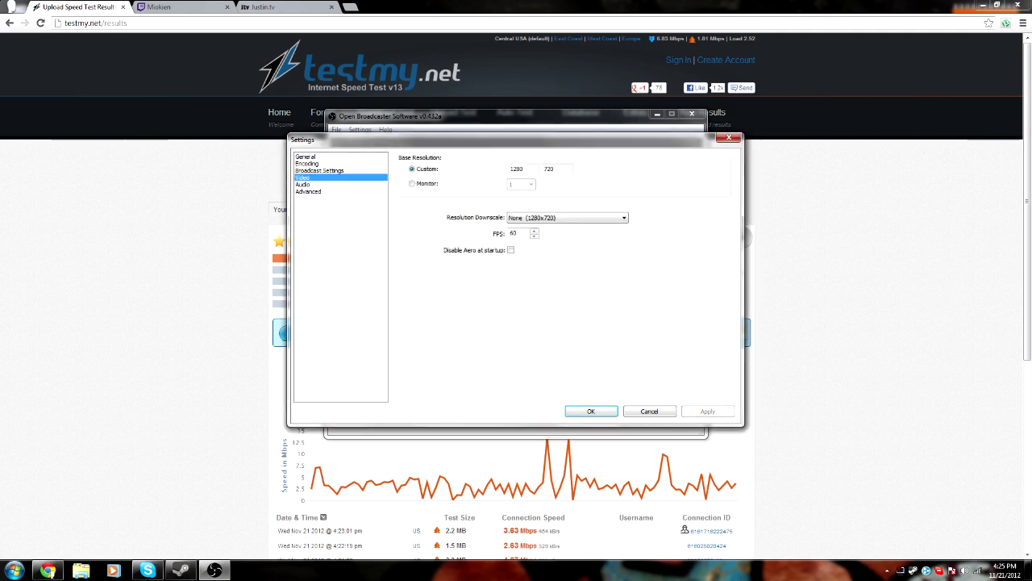
pyautogui.click(412, 184)
pyautogui.click(412, 183)
pyautogui.click(412, 169)
pyautogui.click(412, 184)
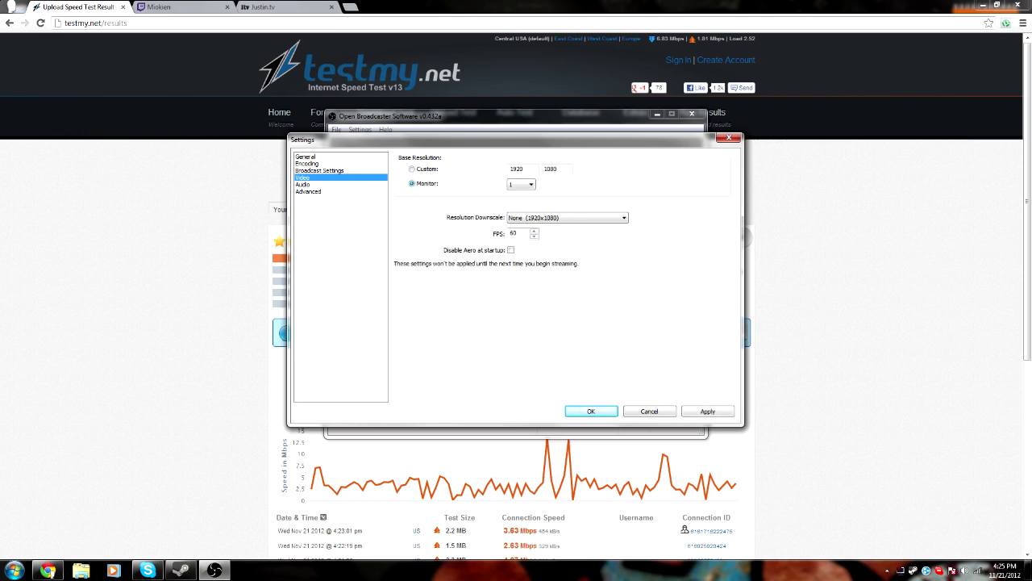
# Step: Check the monitor choices and toggle the base resolution to Custom and back to Monitor 1
pyautogui.click(522, 185)
pyautogui.click(522, 185)
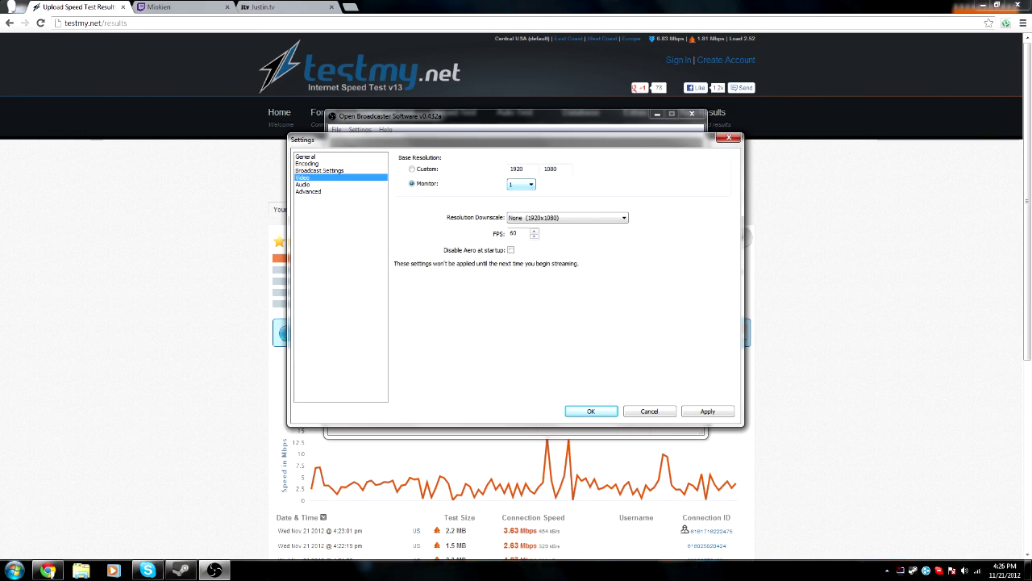
pyautogui.click(412, 169)
pyautogui.click(412, 184)
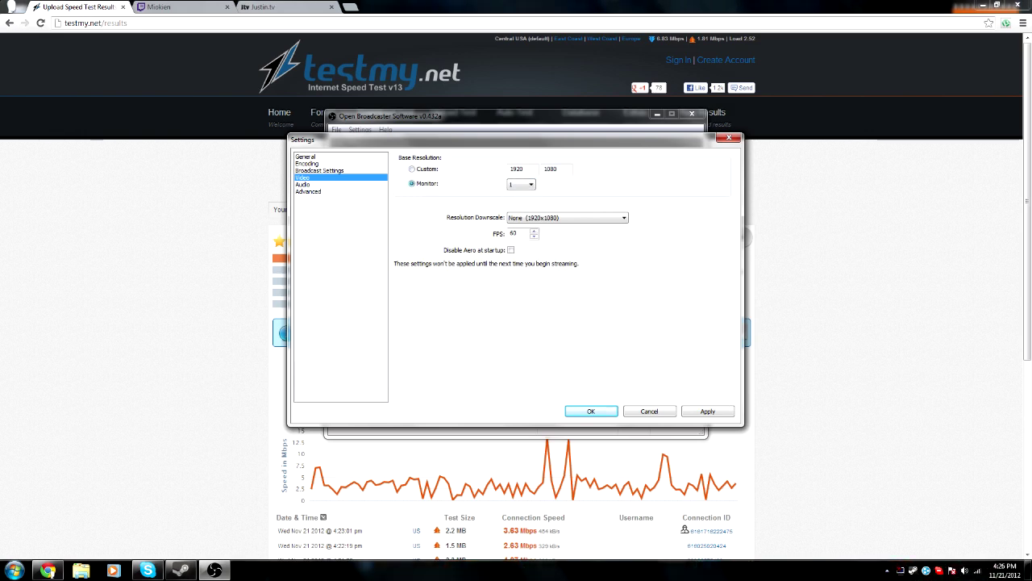
# Step: Look through the monitor list for the base resolution and keep monitor 1
pyautogui.press('Up')
pyautogui.press('Down')
pyautogui.press('Tab')
pyautogui.click(522, 185)
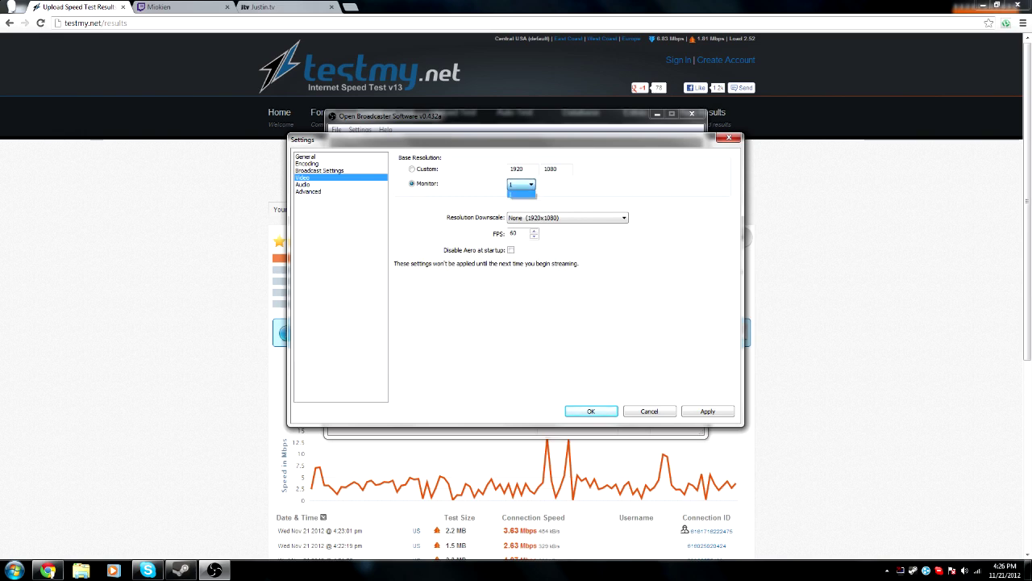
pyautogui.press('Return')
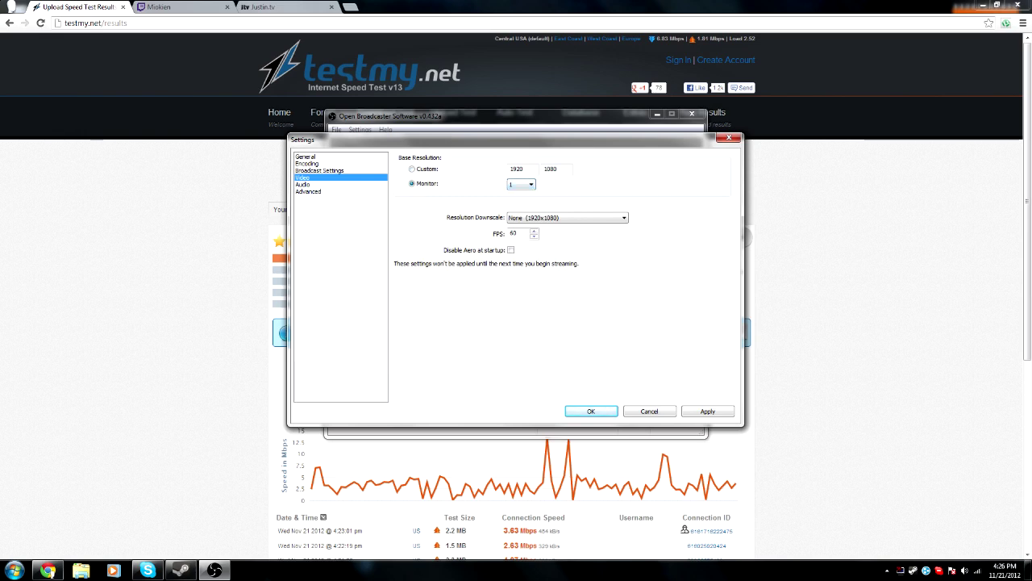
# Step: Switch the base resolution to Custom and set it to 1280 x 720
pyautogui.click(412, 169)
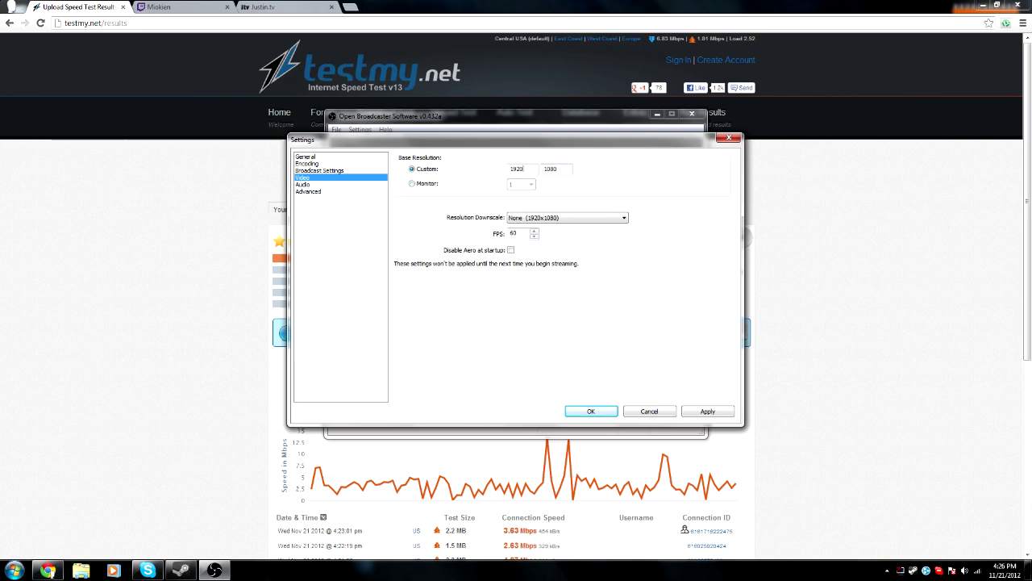
pyautogui.press('Tab')
pyautogui.write('1280')
pyautogui.press('Tab')
pyautogui.write('720')
# Step: Look through the resolution downscale options and keep None (1280x720)
pyautogui.click(568, 218)
pyautogui.click(567, 217)
pyautogui.click(567, 218)
pyautogui.press('Down')
pyautogui.press('Down')
pyautogui.press('Down')
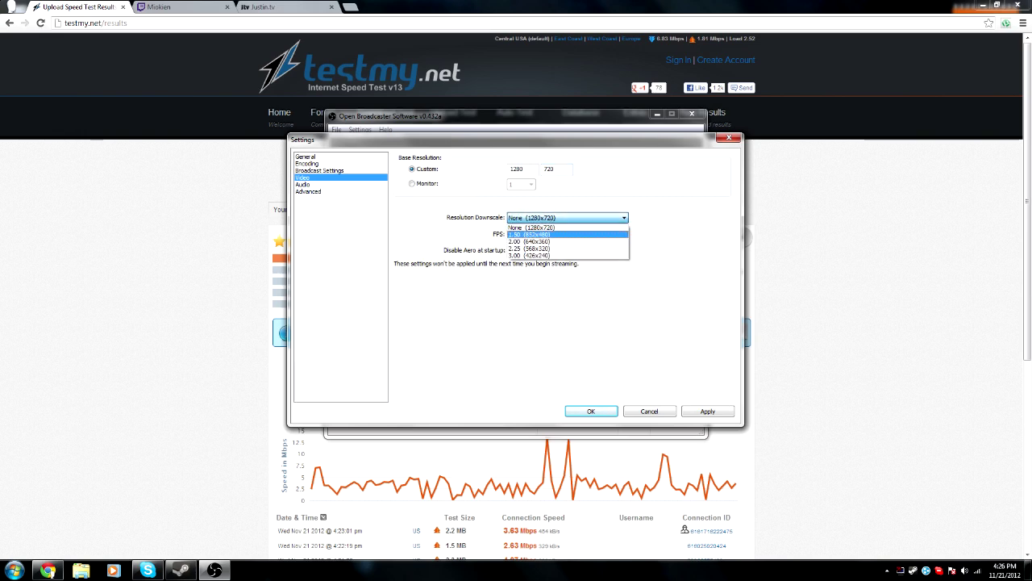
pyautogui.press('Down')
pyautogui.press('Up')
pyautogui.press('Up')
pyautogui.press('Up')
pyautogui.press('Up')
pyautogui.press('Return')
pyautogui.press('F4')
pyautogui.press('F4')
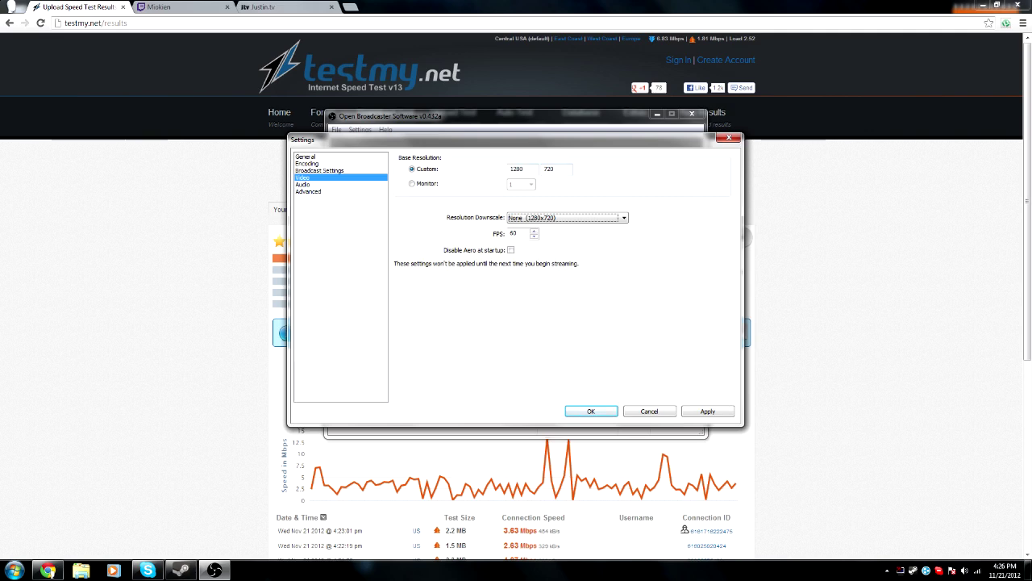
# Step: Recheck the custom width and height fields and the downscale choices, leaving the downscale at None
pyautogui.click(524, 169)
pyautogui.click(554, 170)
pyautogui.click(568, 218)
pyautogui.click(568, 218)
pyautogui.click(567, 218)
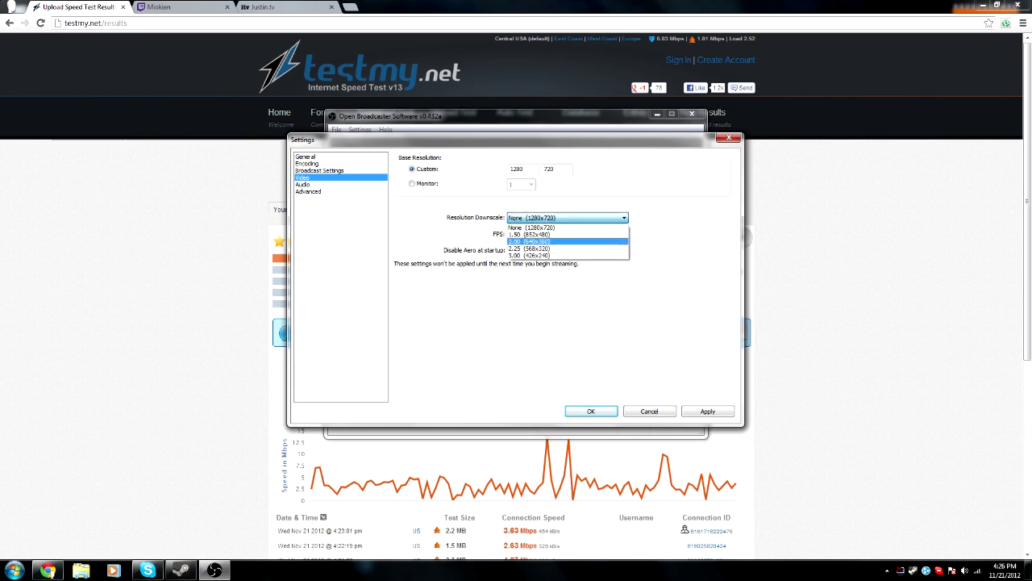
pyautogui.click(567, 219)
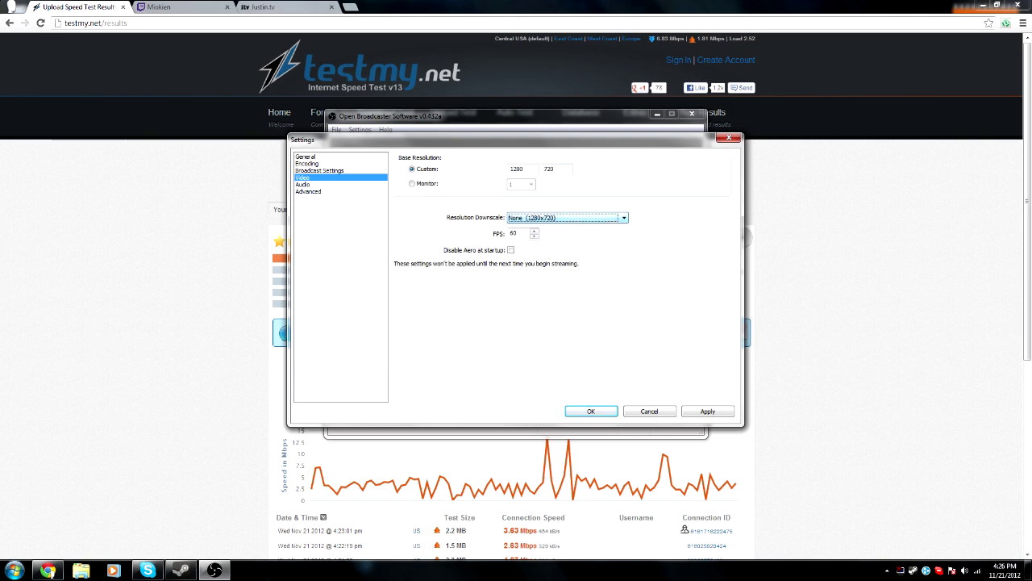
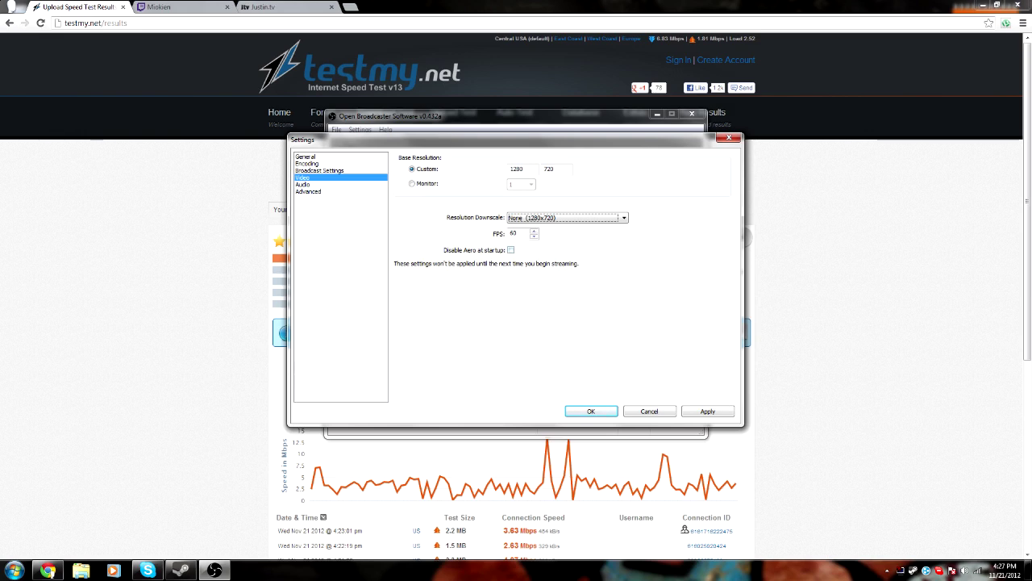
# Step: Go to the audio settings without applying pending changes and review the available microphone/auxiliary devices
pyautogui.click(303, 184)
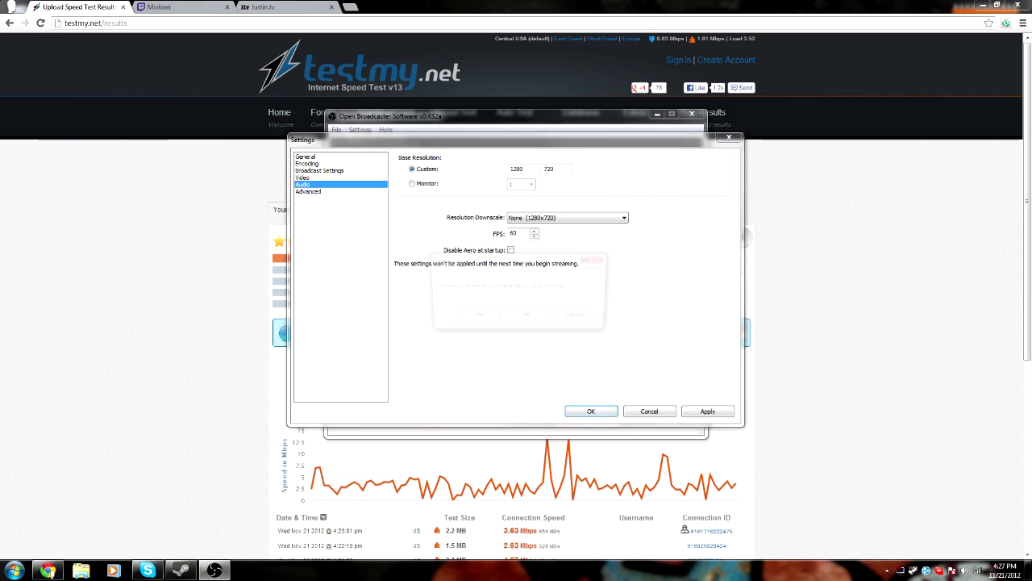
pyautogui.click(526, 317)
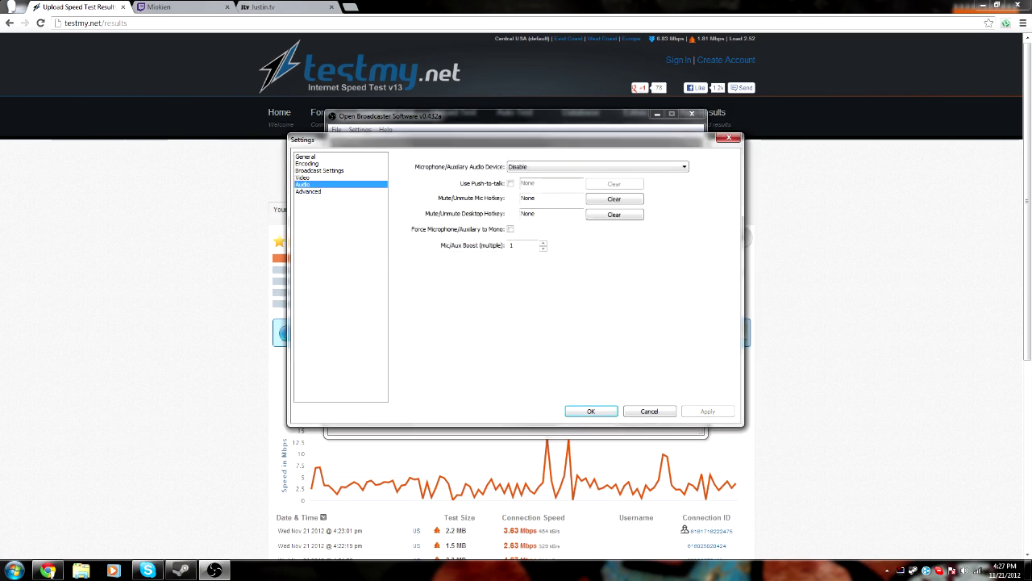
pyautogui.click(598, 167)
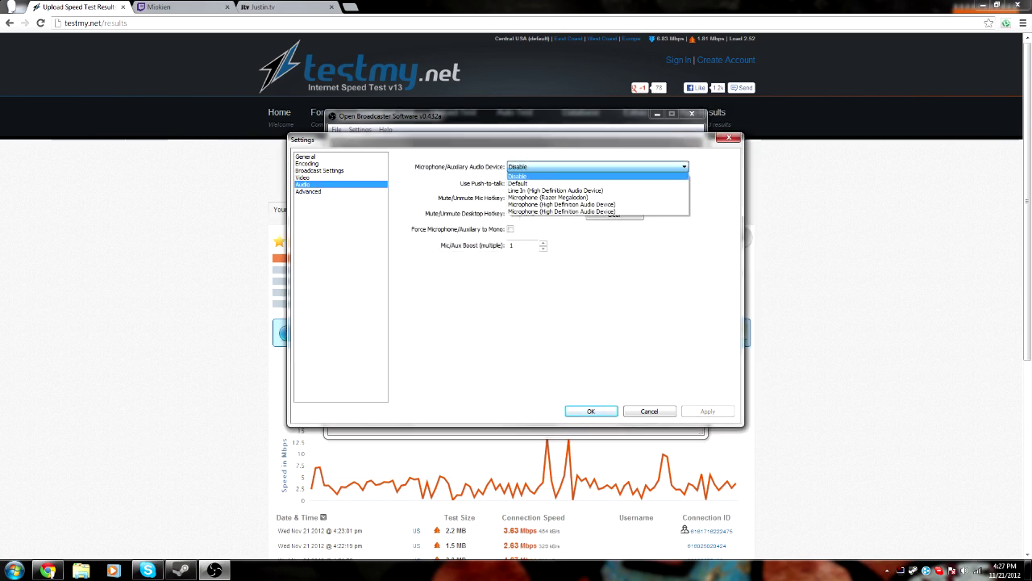
pyautogui.click(597, 167)
pyautogui.click(597, 167)
pyautogui.hotkey('alt', 'Down')
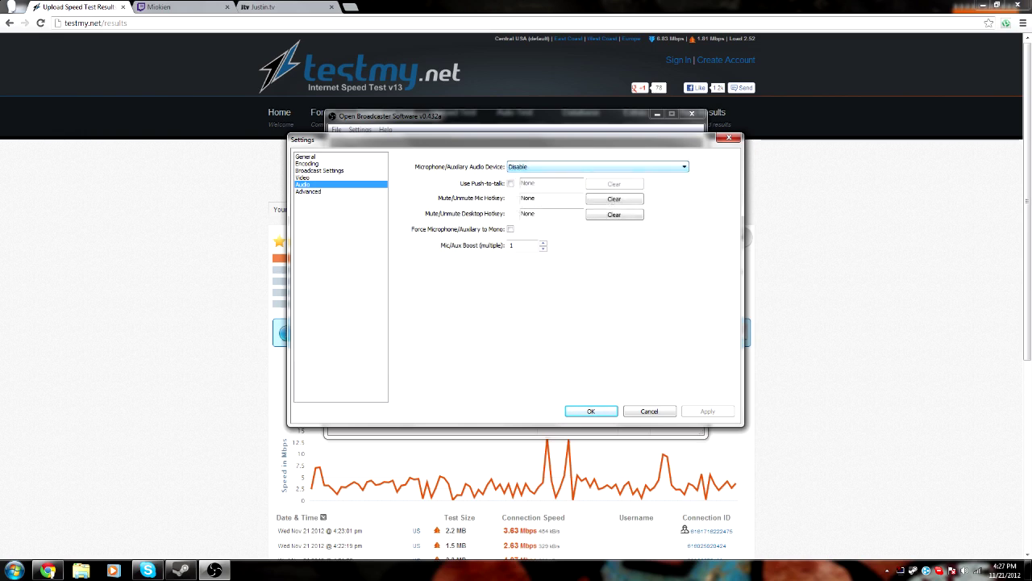
# Step: Revisit the video settings briefly, then set the microphone/auxiliary audio device to Microphone (Razer Megalodon) in the audio settings
pyautogui.click(303, 178)
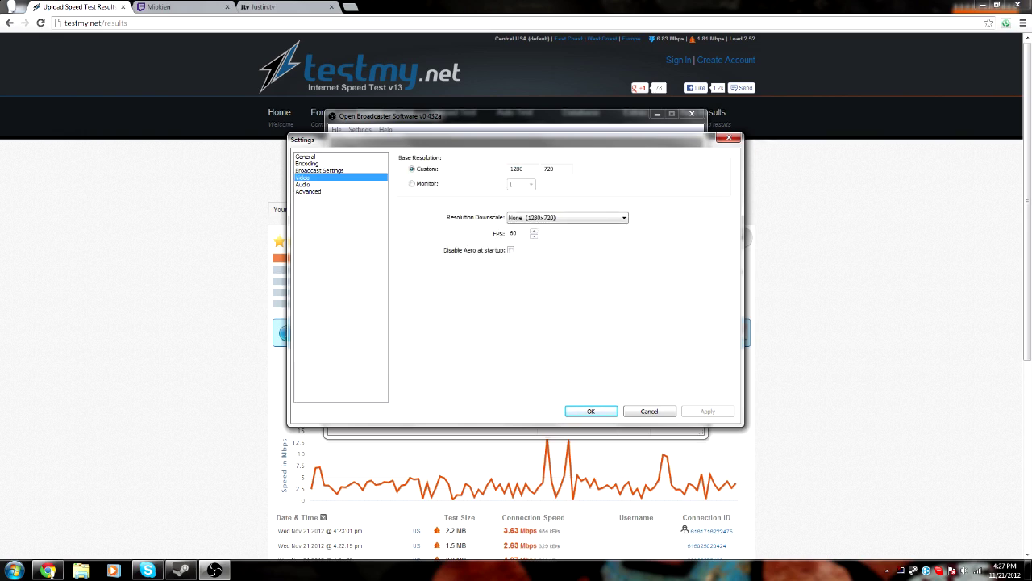
pyautogui.click(304, 185)
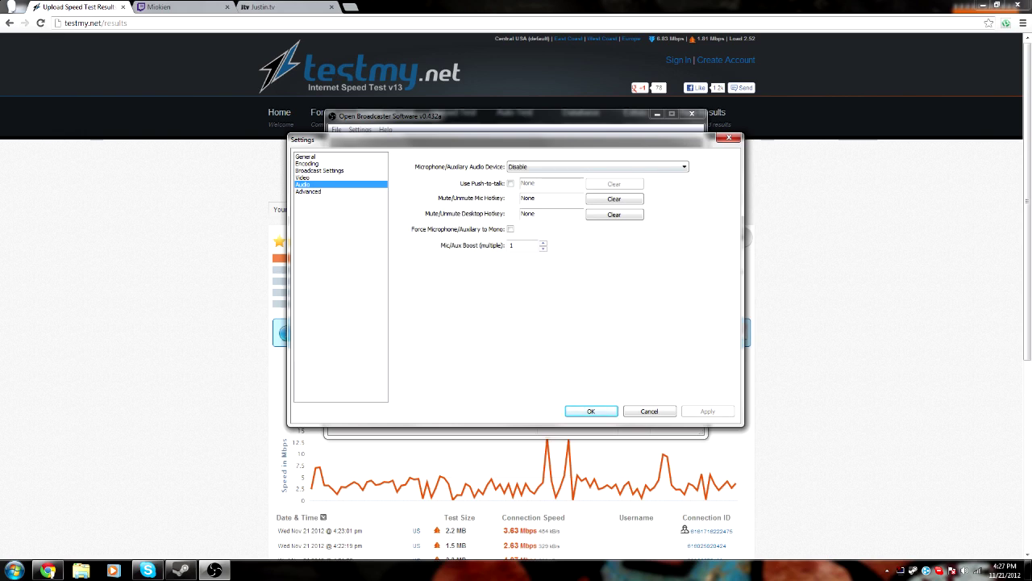
pyautogui.click(598, 167)
pyautogui.press('Down')
pyautogui.press('Down')
pyautogui.press('Down')
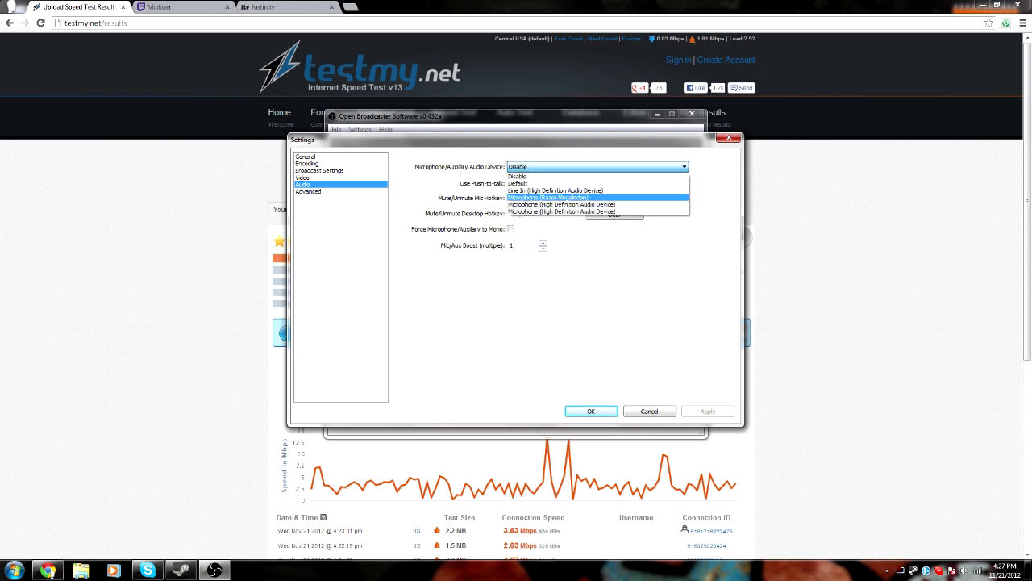
pyautogui.press('Return')
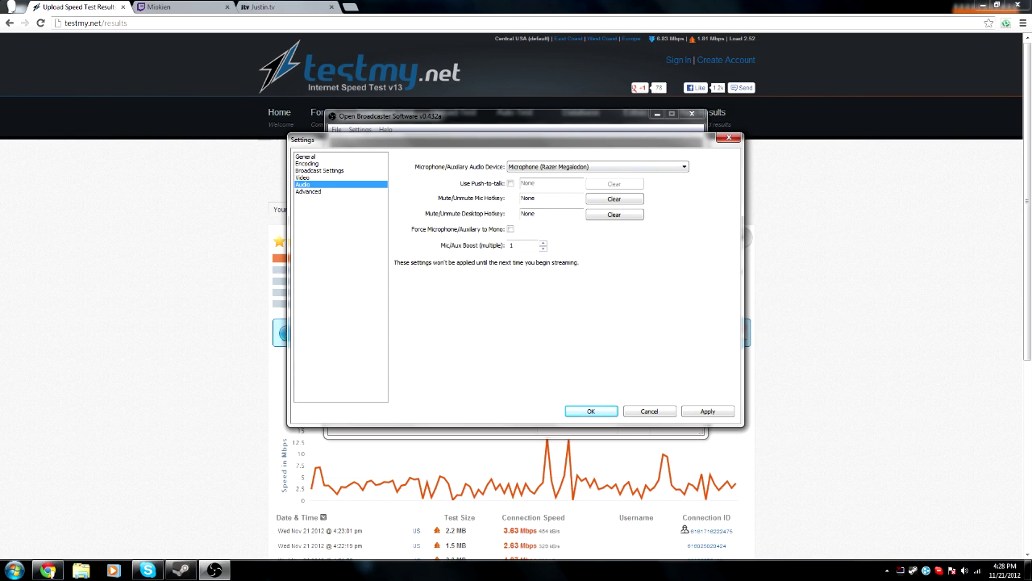
# Step: Go to the advanced settings without applying pending changes and look through the x264 CPU presets from ultrafast to placebo
pyautogui.click(309, 192)
pyautogui.click(527, 317)
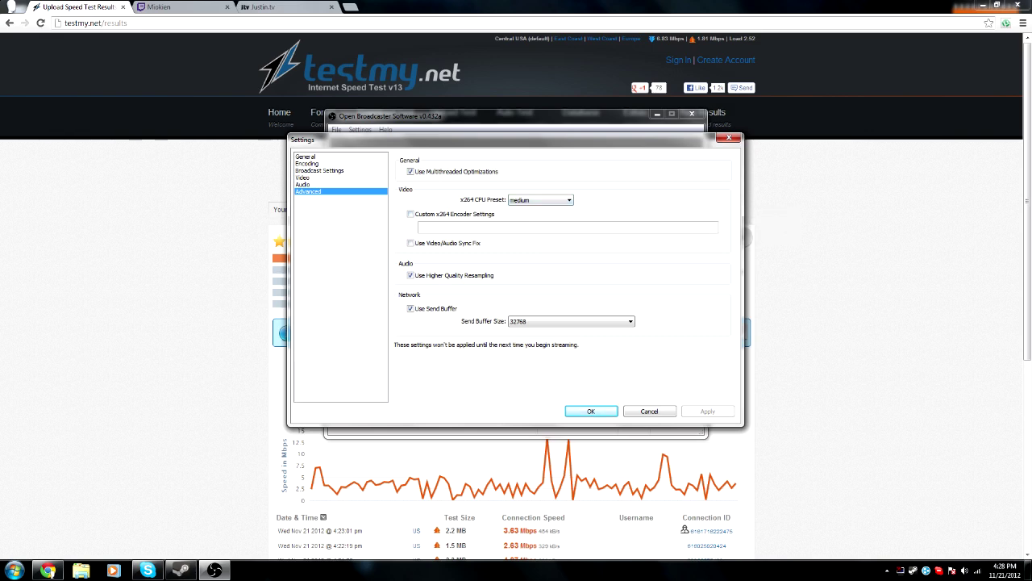
pyautogui.click(541, 200)
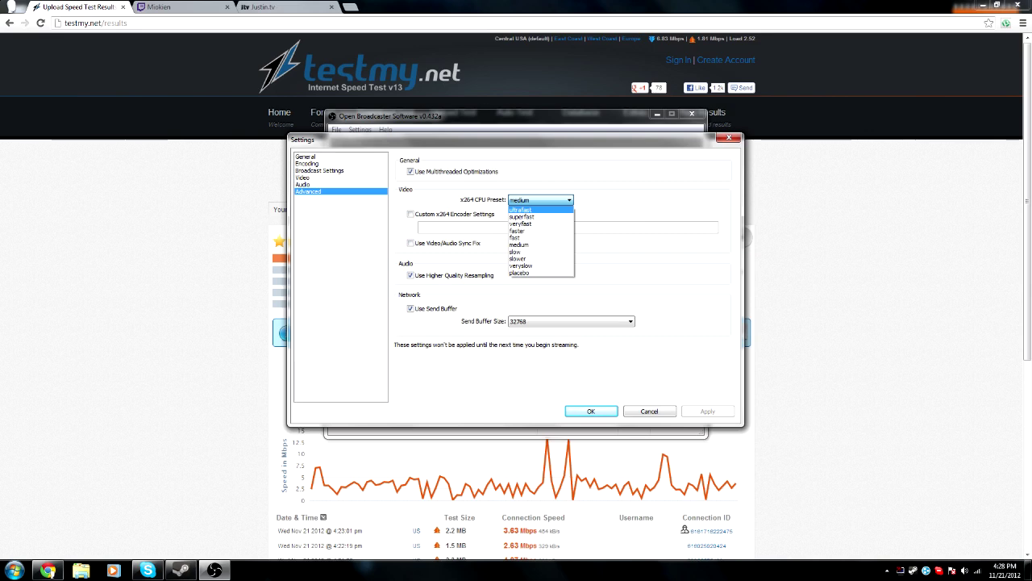
pyautogui.press('Down')
pyautogui.press('Down')
pyautogui.press('Down')
pyautogui.press('Down')
pyautogui.press('Down')
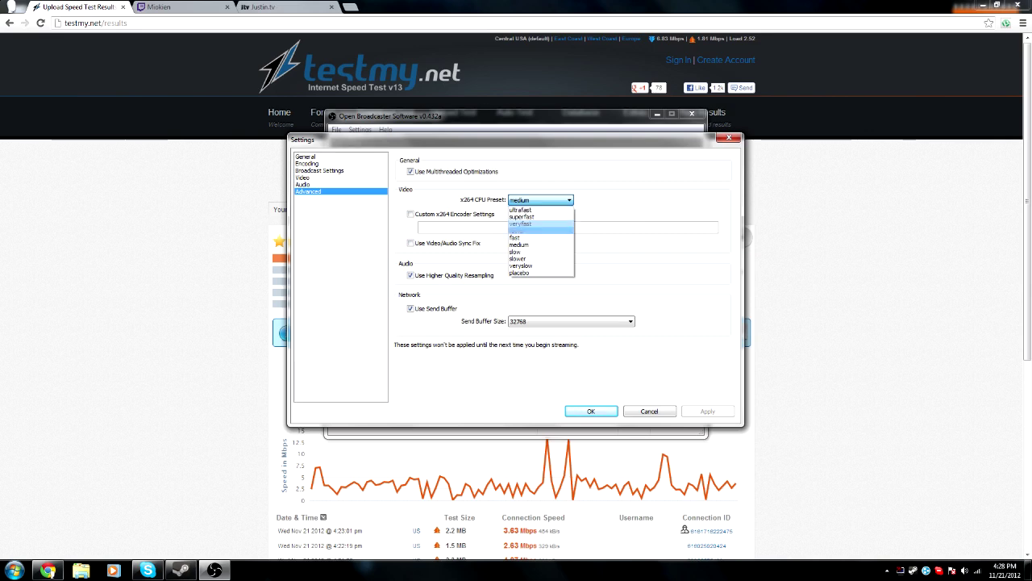
pyautogui.press('Down')
pyautogui.press('Down')
pyautogui.press('Down')
pyautogui.press('Down')
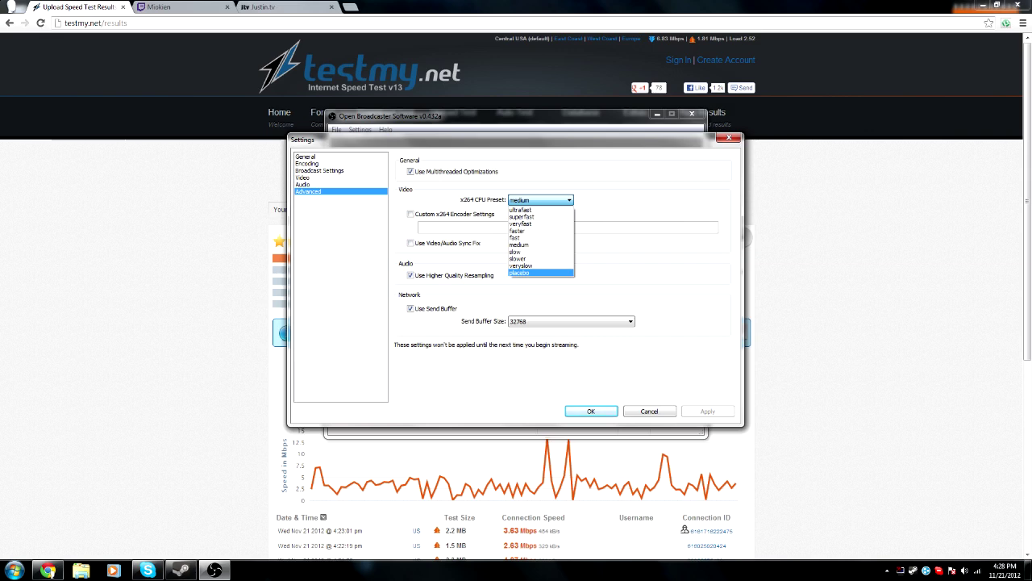
# Step: Choose medium as the x264 CPU preset, keep the send buffer size at 32768, and confirm the settings
pyautogui.press('Up')
pyautogui.press('Up')
pyautogui.press('Up')
pyautogui.press('Up')
pyautogui.press('Up')
pyautogui.press('Down')
pyautogui.press('Return')
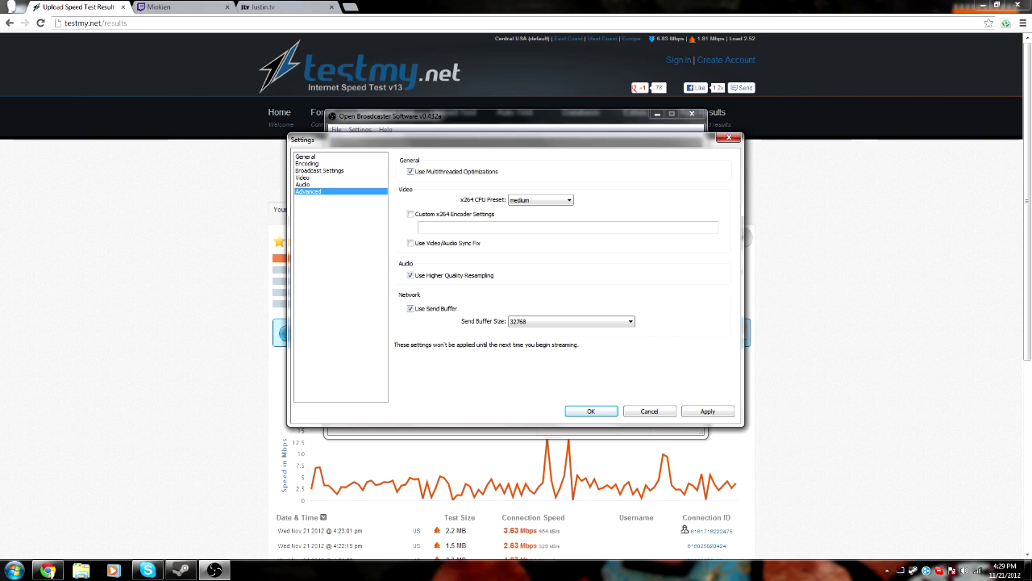
pyautogui.click(571, 322)
pyautogui.click(590, 411)
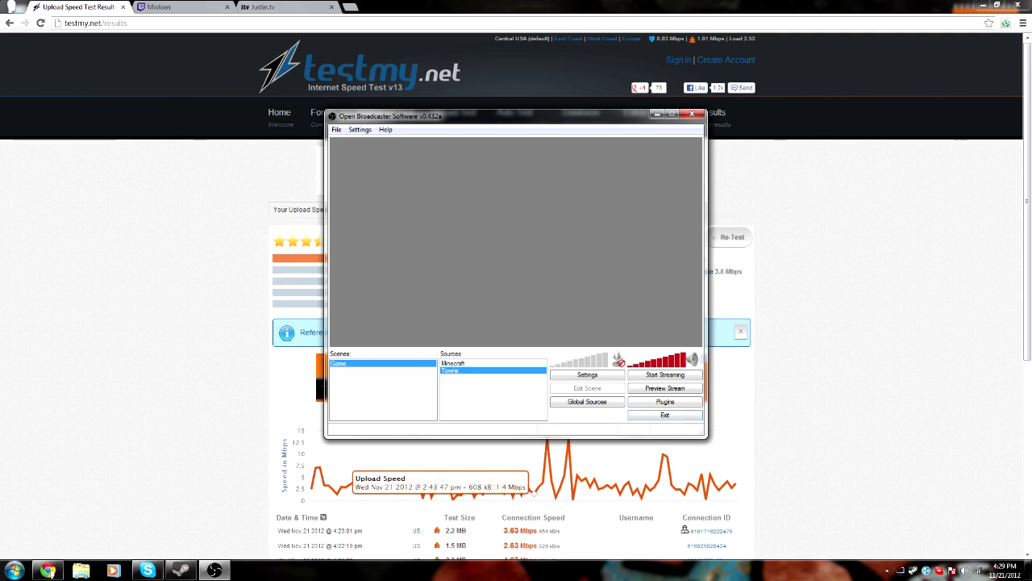
# Step: Minimize the browser and add a new scene named Temporary
pyautogui.click(453, 364)
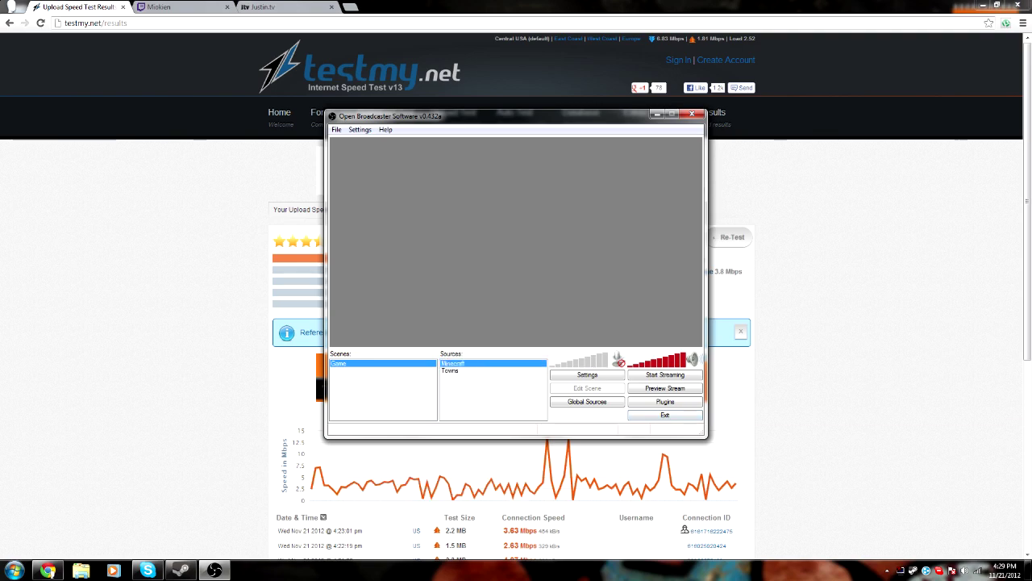
pyautogui.click(982, 6)
pyautogui.moveTo(517, 437); pyautogui.dragTo(516, 432)
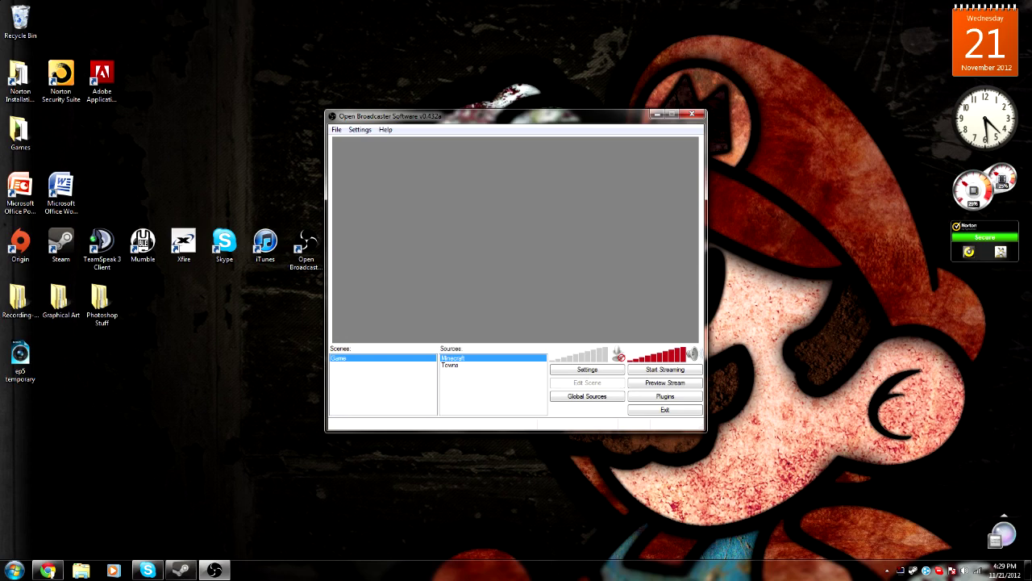
pyautogui.rightClick(361, 367)
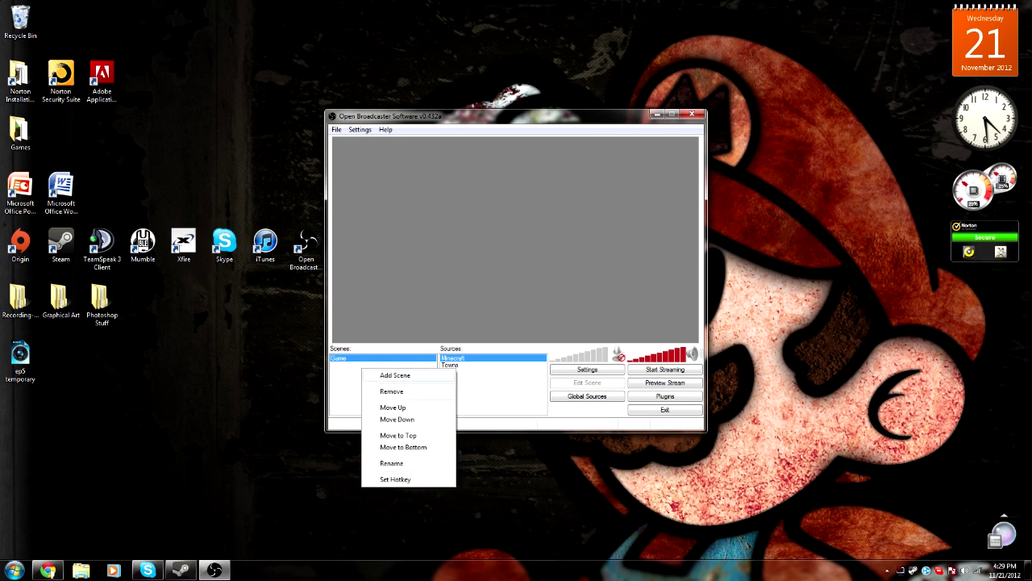
pyautogui.click(395, 375)
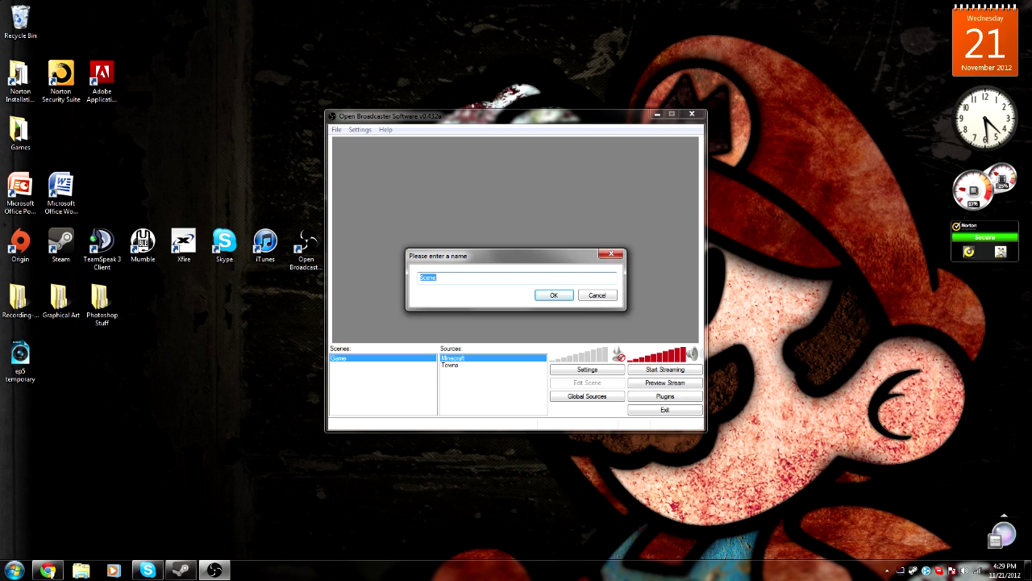
pyautogui.write('Temporary')
pyautogui.press('Return')
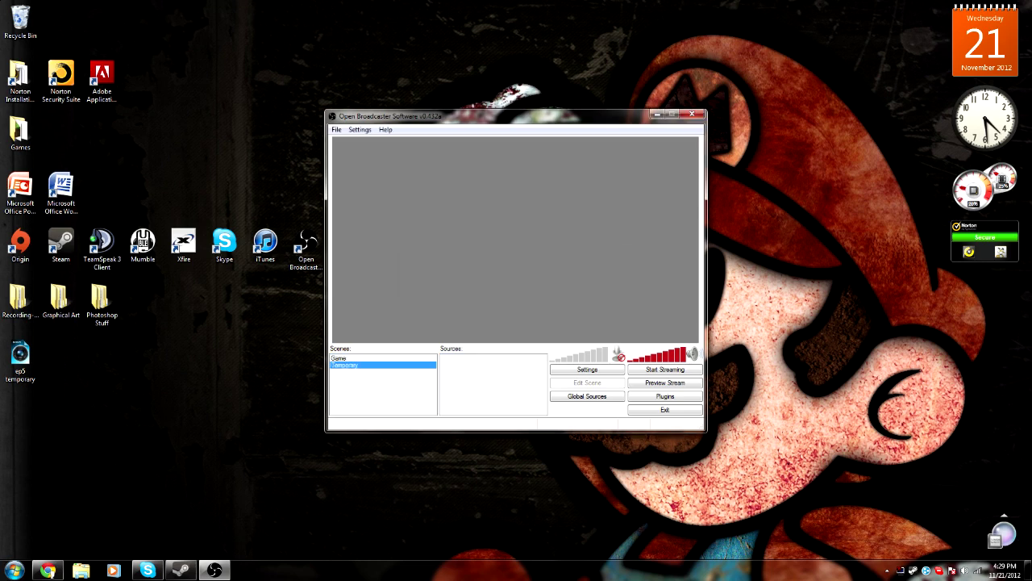
pyautogui.click(338, 358)
pyautogui.click(345, 366)
pyautogui.rightClick(493, 382)
pyautogui.click(483, 387)
# Step: Switch to Steam, launch Terraria from the library, and move the Open Broadcaster Software window aside
pyautogui.click(181, 570)
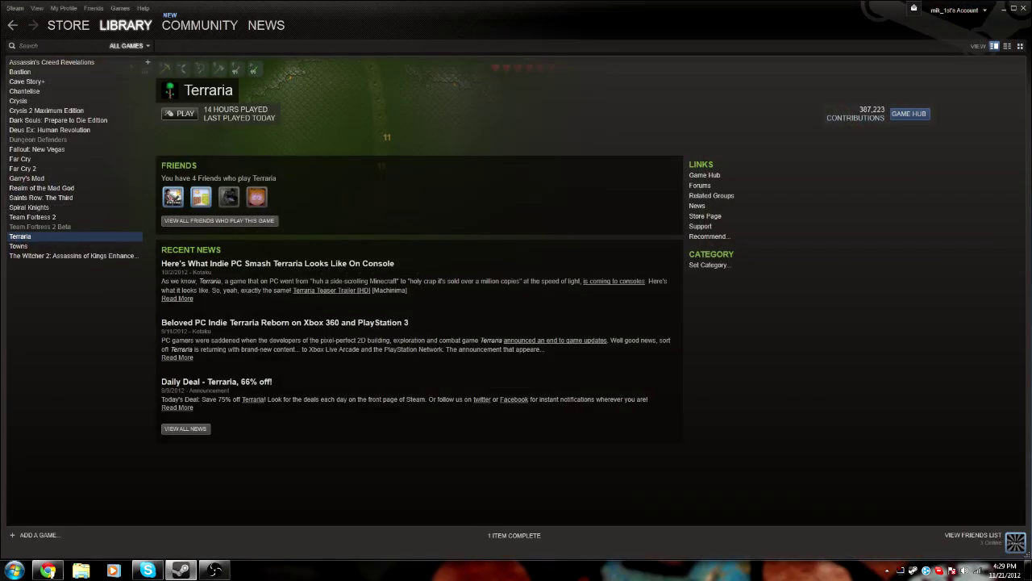
pyautogui.click(179, 113)
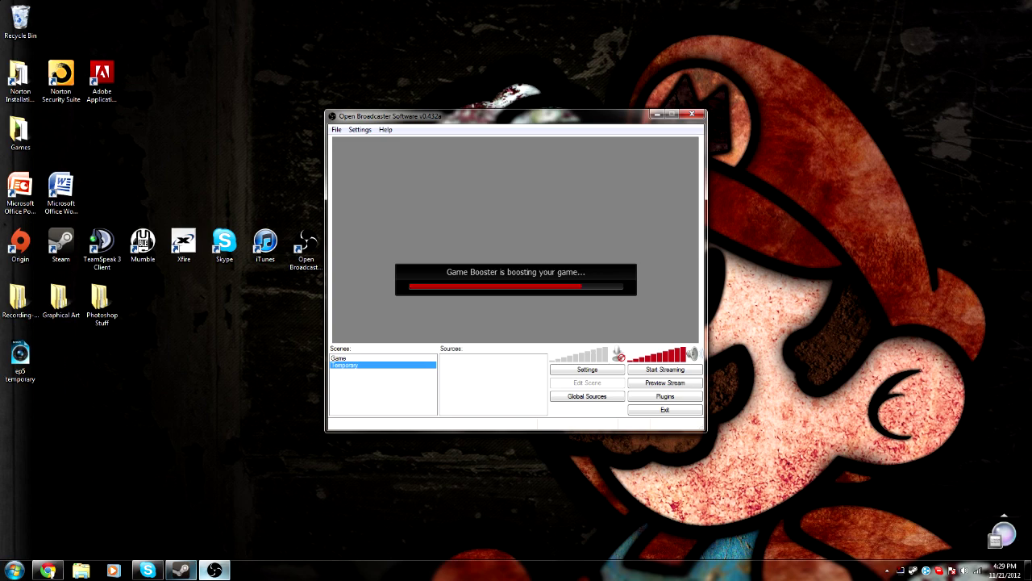
pyautogui.moveTo(213, 570)
pyautogui.moveTo(609, 117); pyautogui.dragTo(381, 150)
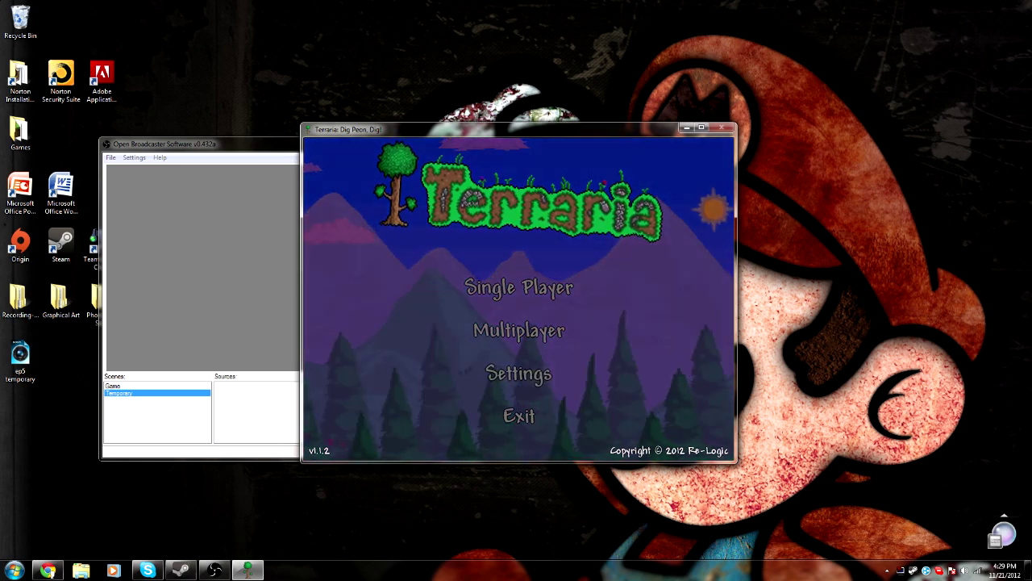
# Step: Switch back to Open Broadcaster Software and add a software capture source named Terraria to the Temporary scene
pyautogui.hotkey('alt', 'Tab')
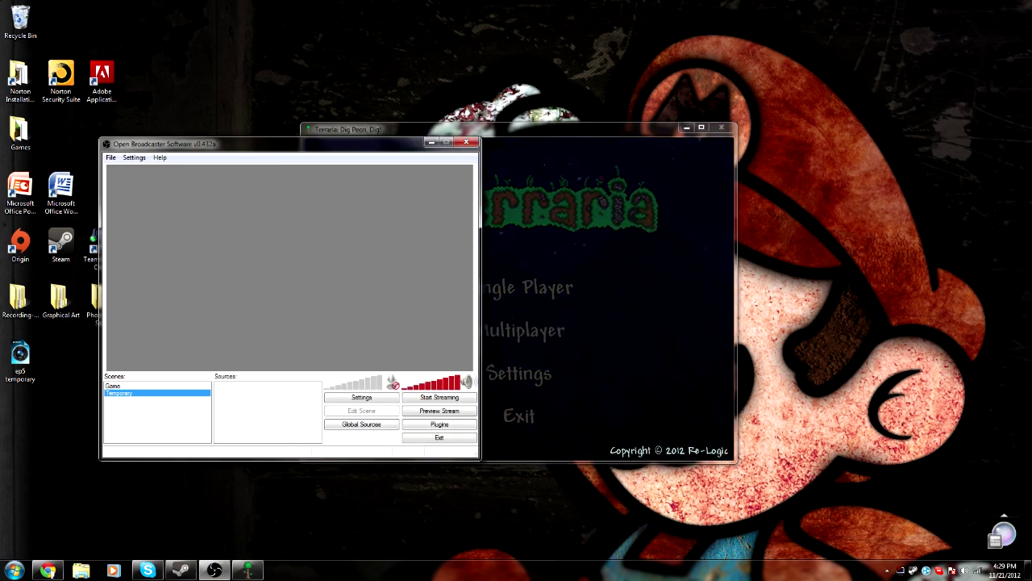
pyautogui.rightClick(260, 399)
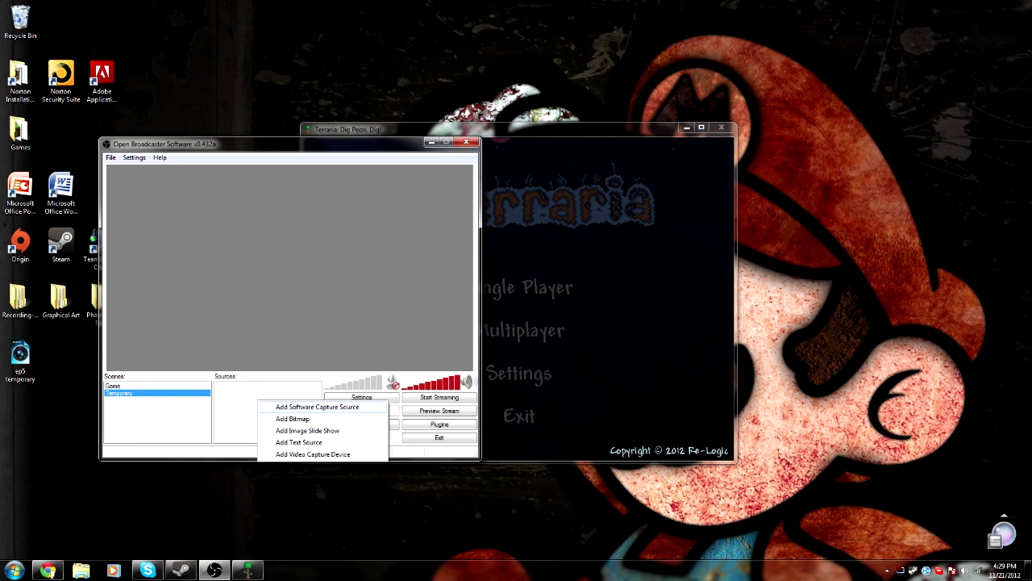
pyautogui.click(290, 407)
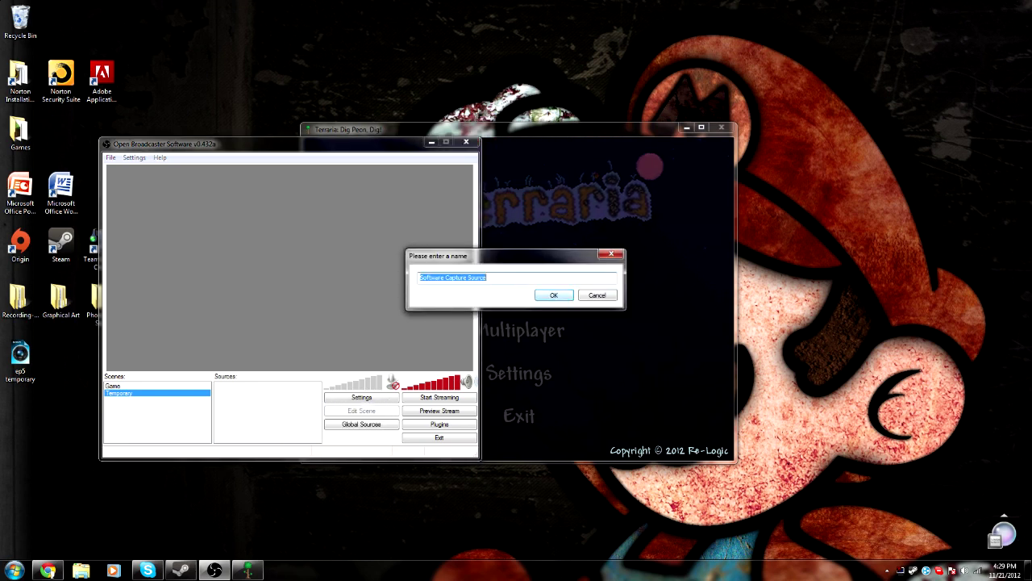
pyautogui.write('Temp')
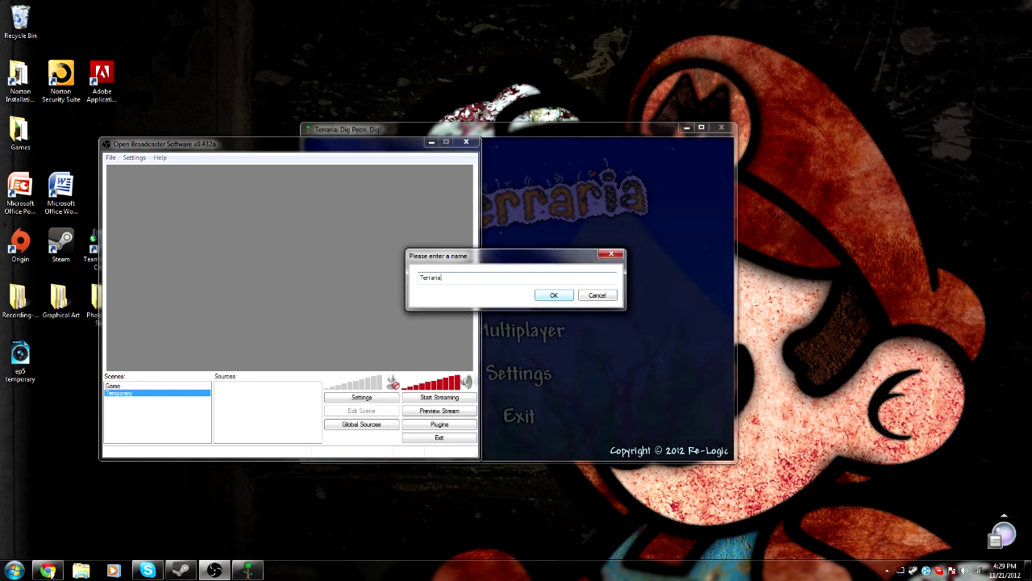
pyautogui.press('Return')
# Step: Move the game window aside, confirm the source as a capture of monitor 1, and start the stream preview
pyautogui.moveTo(354, 130); pyautogui.dragTo(600, 93)
pyautogui.click(520, 187)
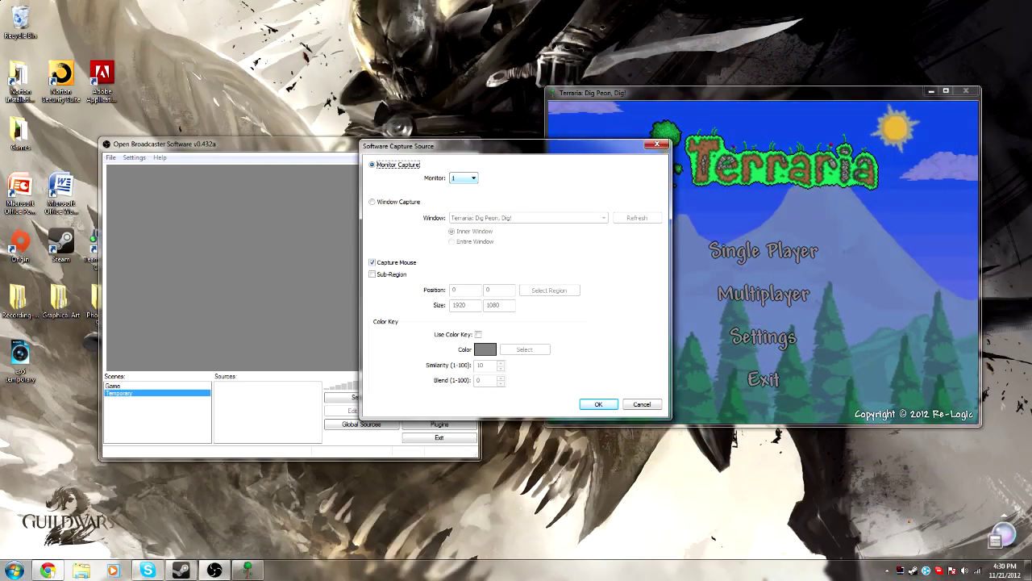
pyautogui.press('Tab')
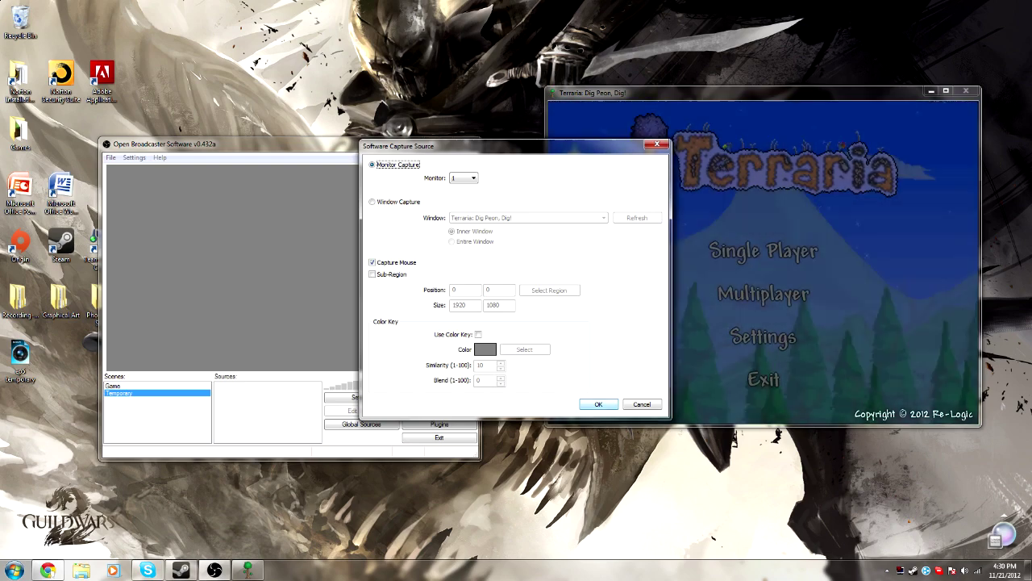
pyautogui.press('Return')
pyautogui.click(438, 410)
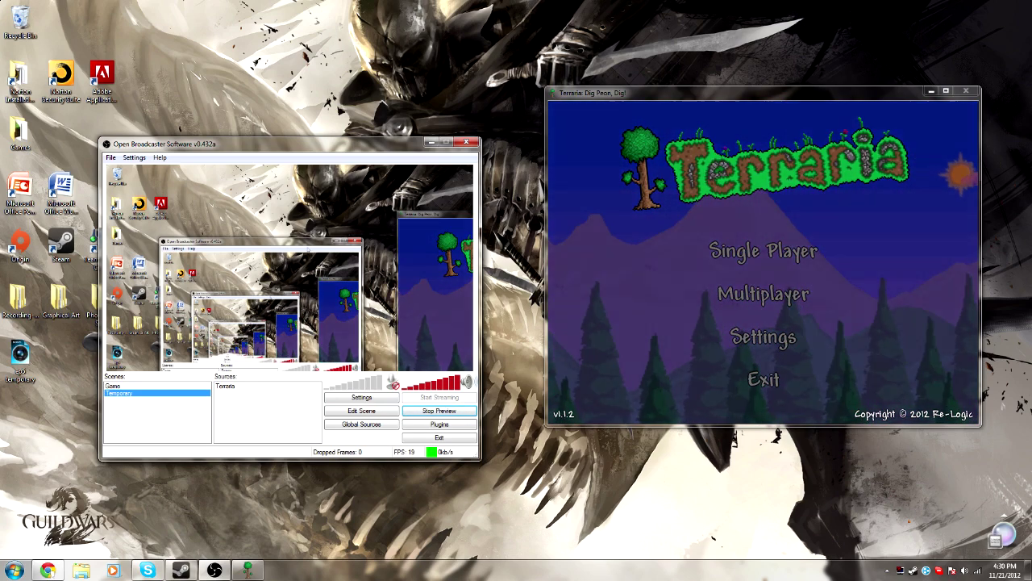
pyautogui.moveTo(383, 150); pyautogui.dragTo(386, 151)
# Step: Open the Terraria source's properties and switch it to window capture of the game, trying the entire window option
pyautogui.rightClick(235, 386)
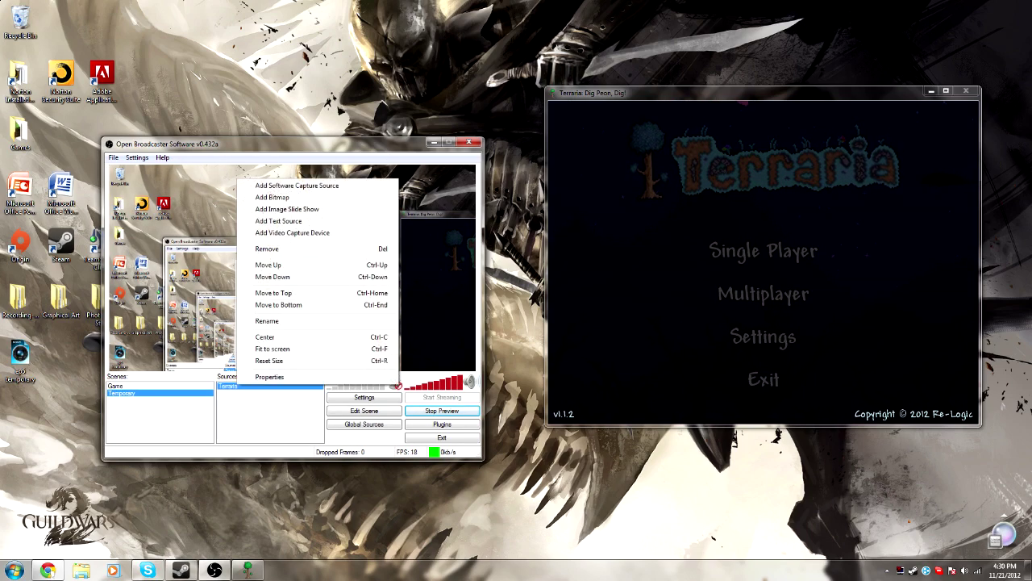
pyautogui.click(269, 377)
pyautogui.click(387, 202)
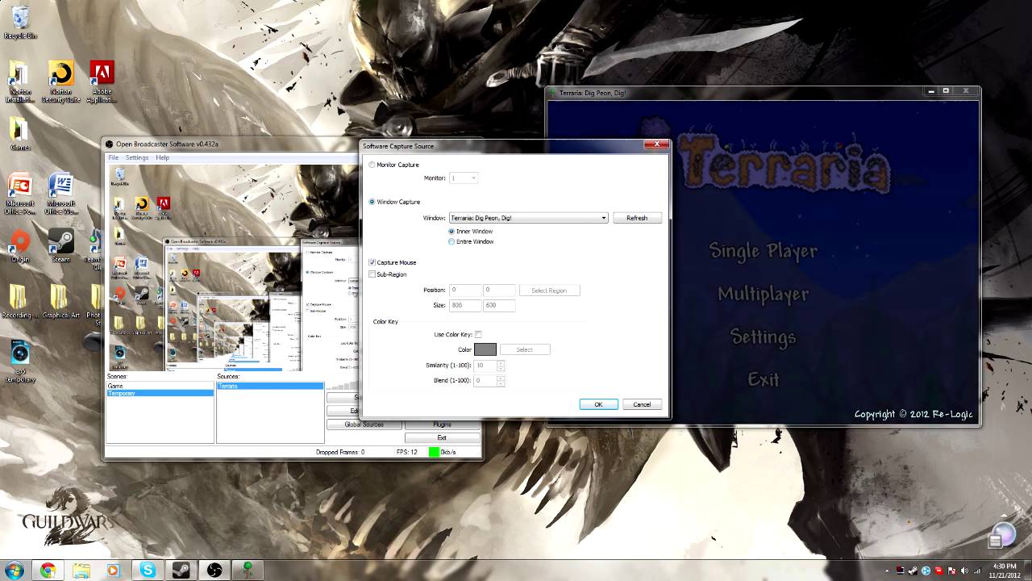
pyautogui.click(454, 241)
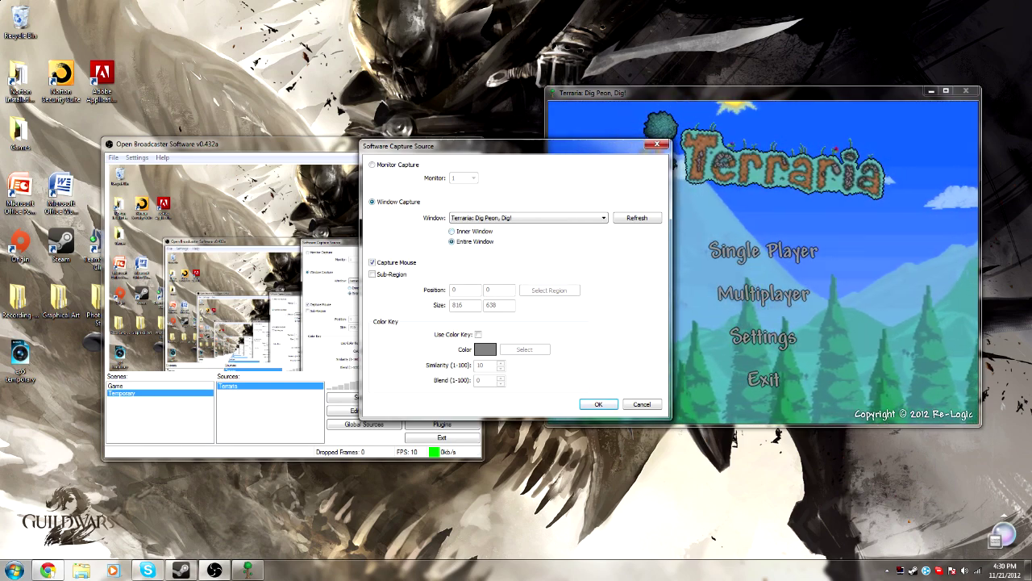
pyautogui.moveTo(869, 96); pyautogui.dragTo(881, 100)
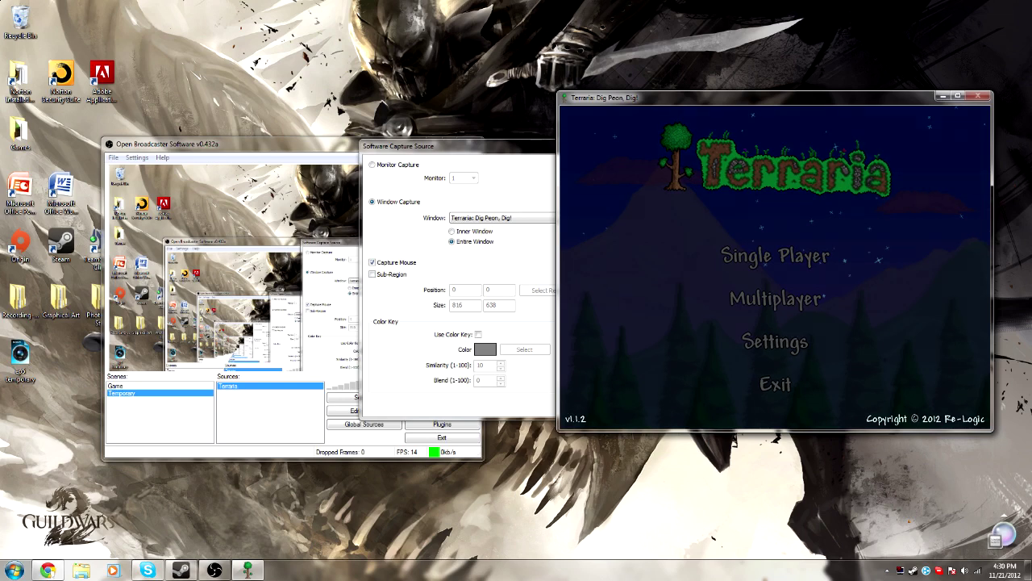
pyautogui.click(374, 164)
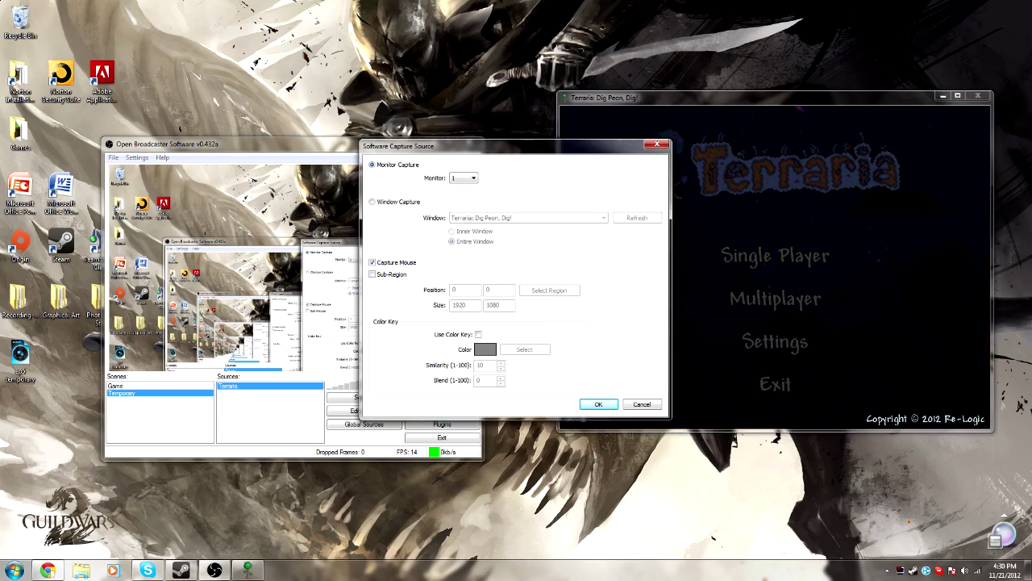
pyautogui.click(372, 203)
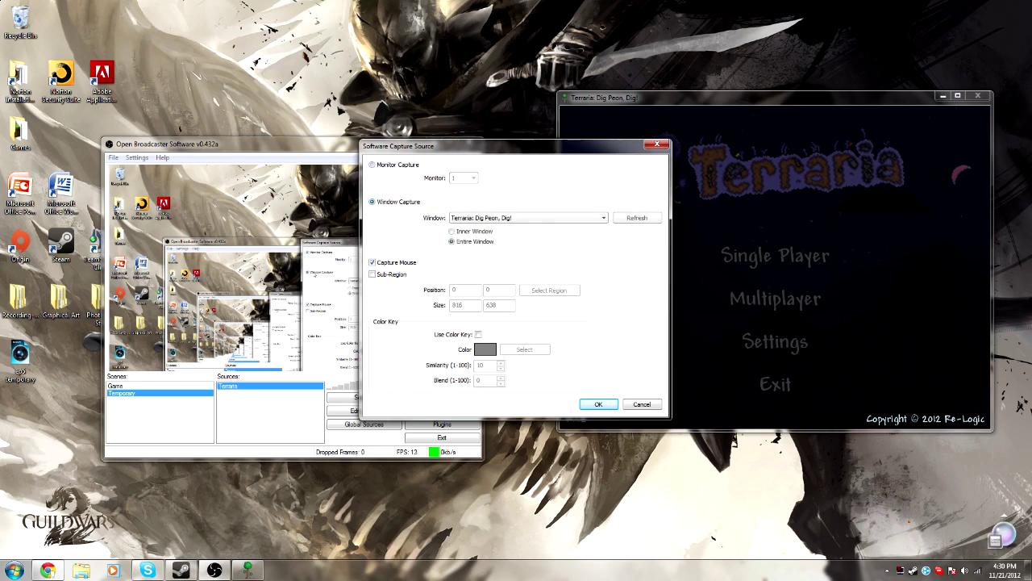
# Step: Capture only the inner window of "Terraria: Dig Peon, Dig!" with mouse capture turned off, and confirm the source properties
pyautogui.click(453, 231)
pyautogui.click(529, 218)
pyautogui.click(528, 217)
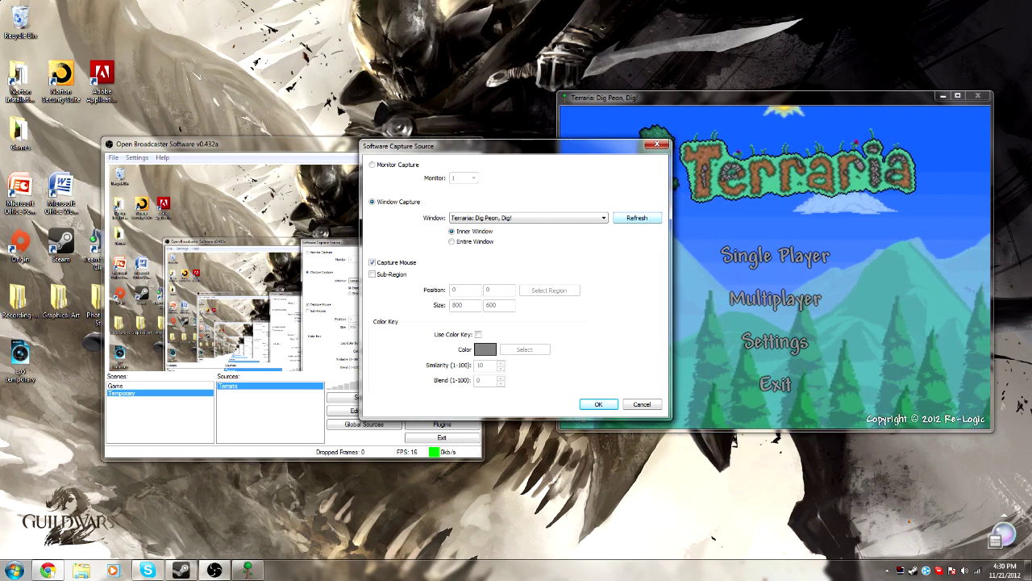
pyautogui.click(528, 218)
pyautogui.click(528, 218)
pyautogui.click(529, 217)
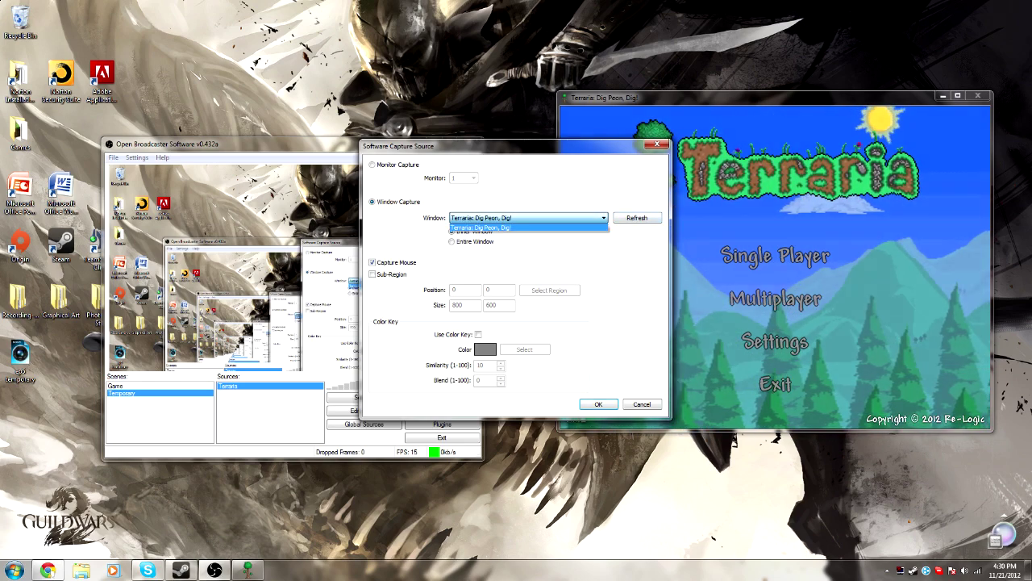
pyautogui.click(528, 218)
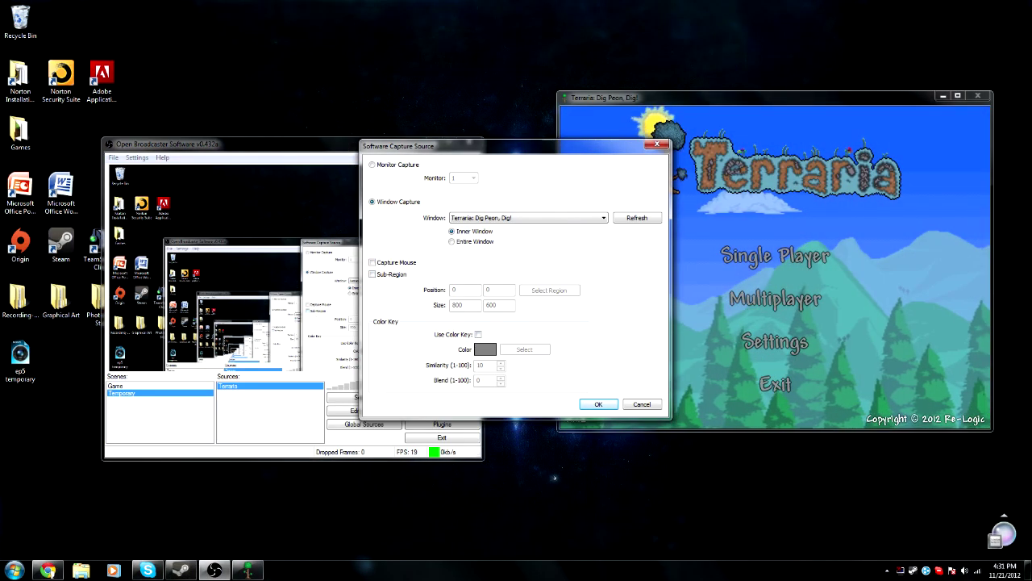
pyautogui.press('Return')
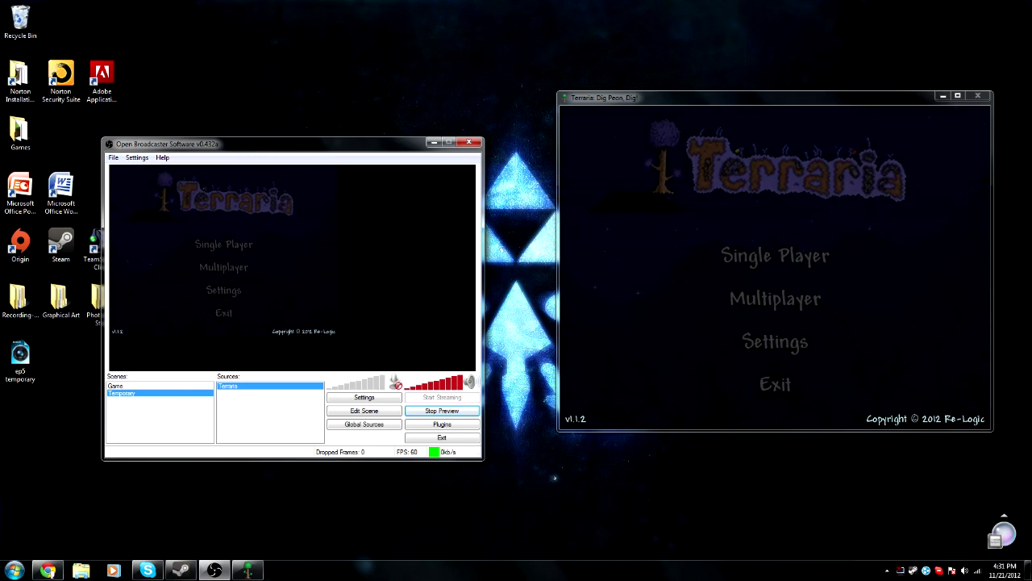
# Step: Enter scene editing and stretch the Terraria source until it fills the whole preview
pyautogui.click(364, 410)
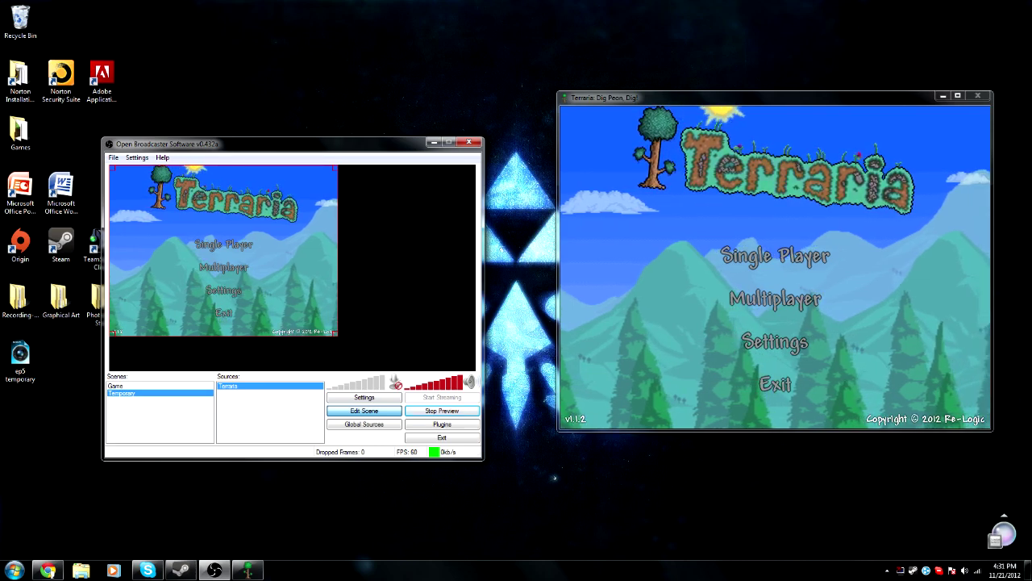
pyautogui.moveTo(352, 347); pyautogui.dragTo(383, 369)
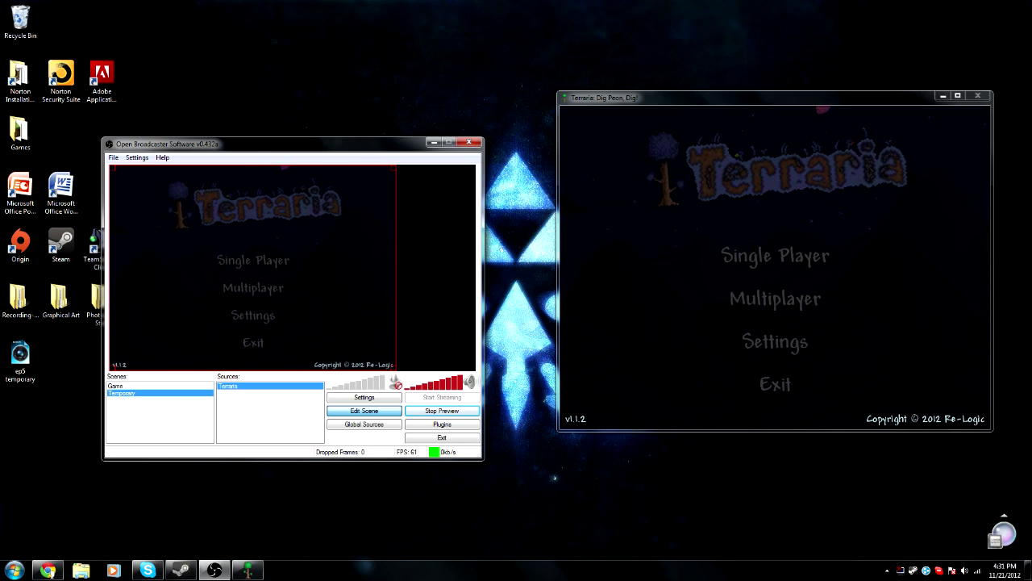
pyautogui.moveTo(411, 370); pyautogui.dragTo(476, 369)
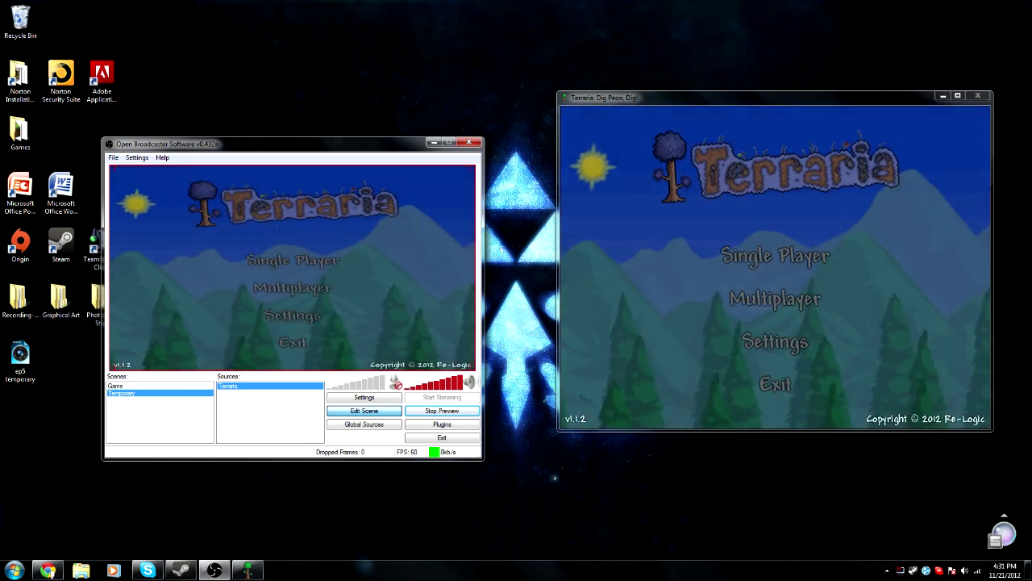
pyautogui.moveTo(111, 368)
pyautogui.mouseDown()
pyautogui.moveTo(157, 368)
pyautogui.moveTo(110, 369)
pyautogui.mouseUp()
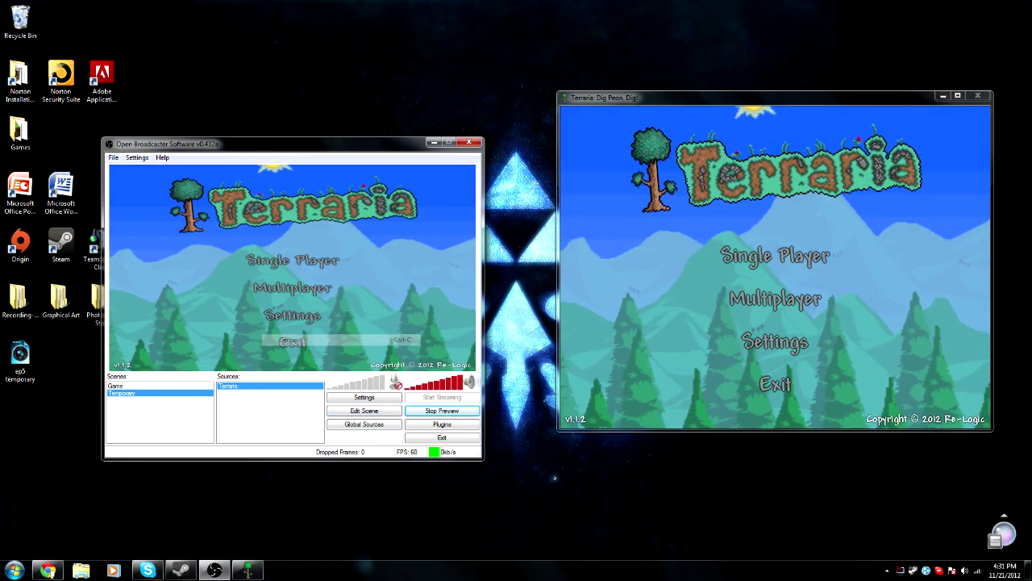
# Step: Fit the Terraria source to the screen, reset its size, and fit it to the screen again
pyautogui.click(309, 349)
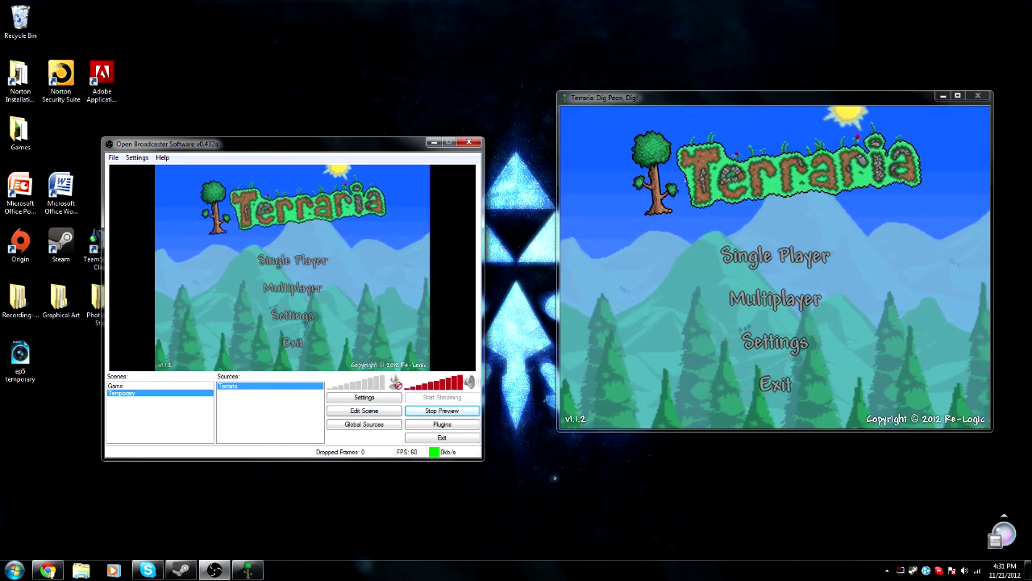
pyautogui.rightClick(270, 387)
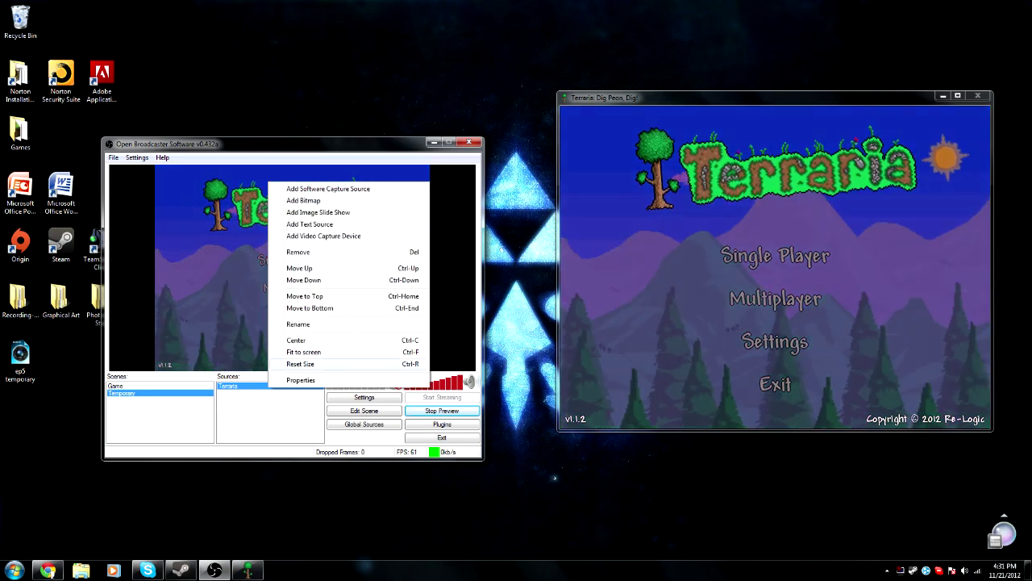
pyautogui.click(305, 363)
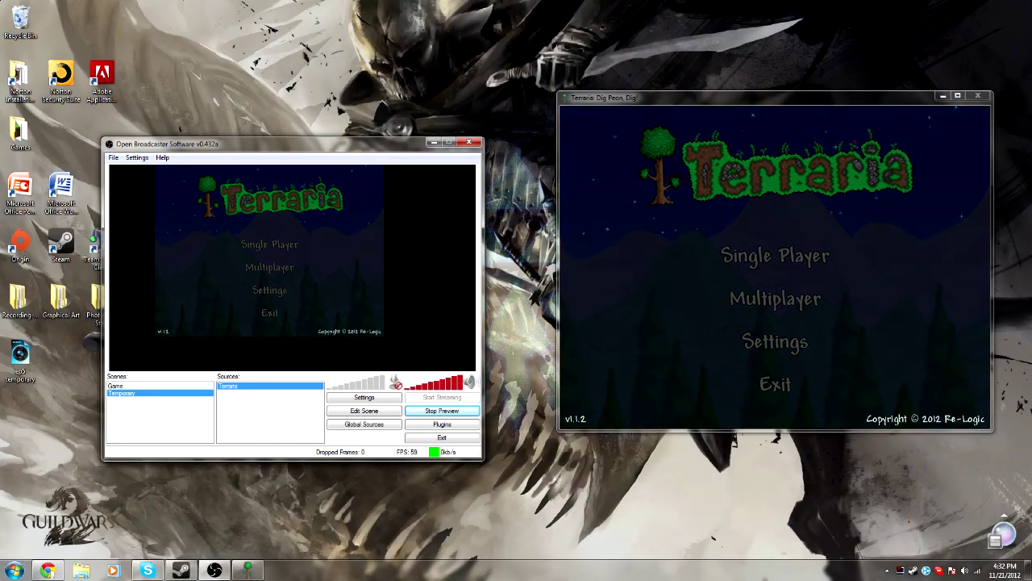
pyautogui.rightClick(275, 180)
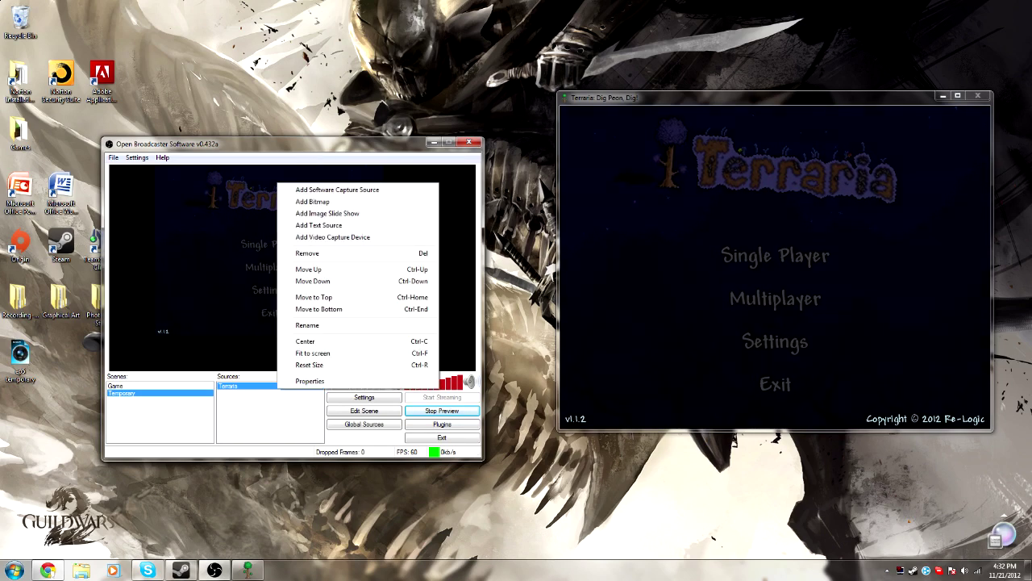
pyautogui.click(312, 353)
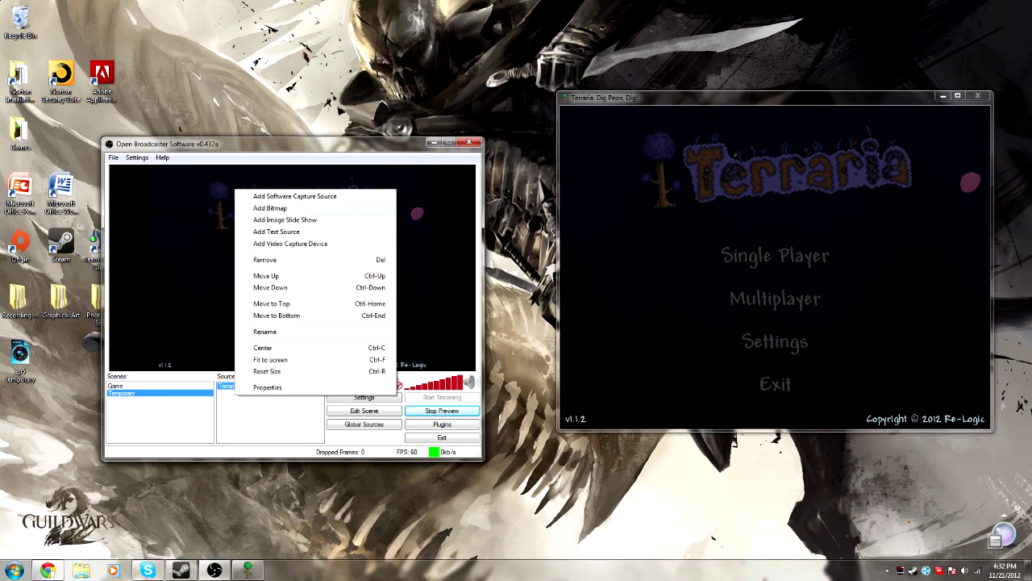
# Step: Add a bitmap source using the GW2_Guardian wallpaper from the Desktop Backgrounds folder, with opacity 100
pyautogui.click(270, 208)
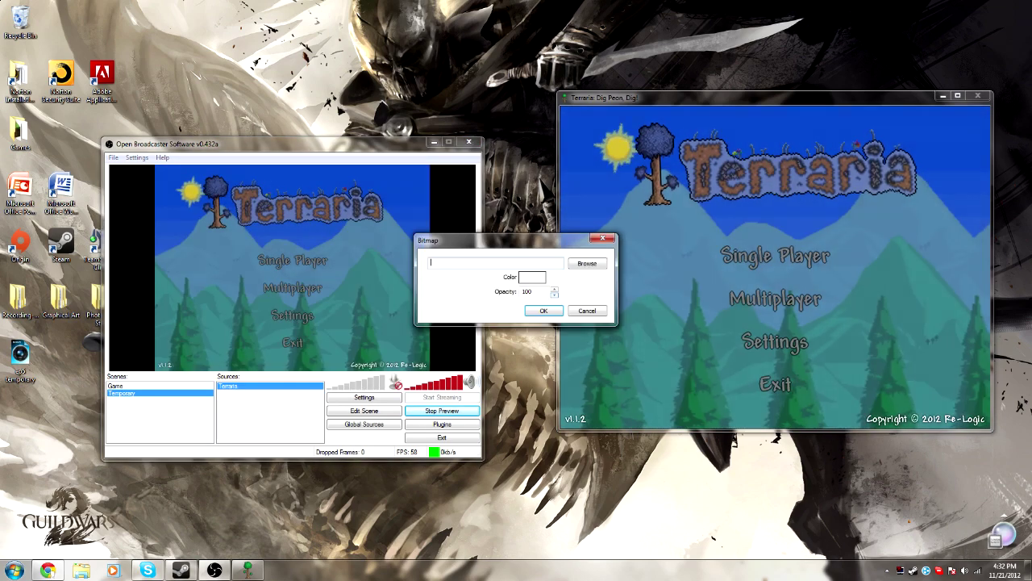
pyautogui.click(587, 264)
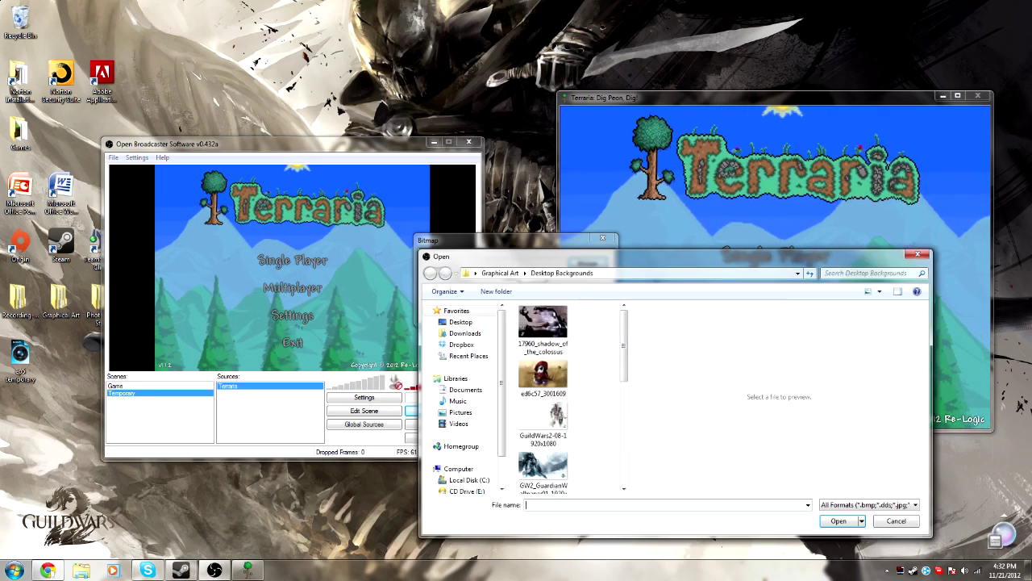
pyautogui.moveTo(588, 270); pyautogui.dragTo(326, 310)
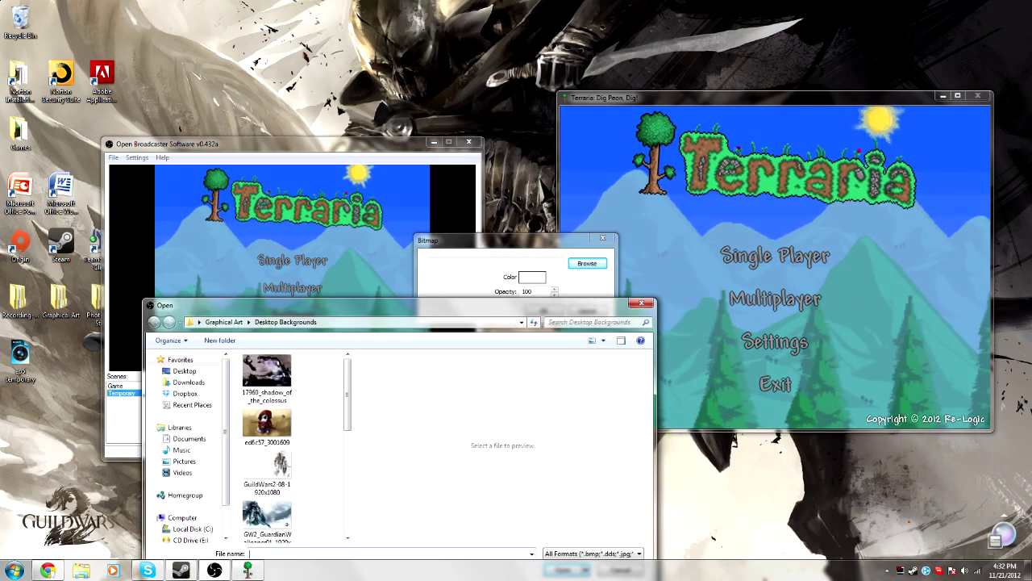
pyautogui.moveTo(326, 306); pyautogui.dragTo(391, 237)
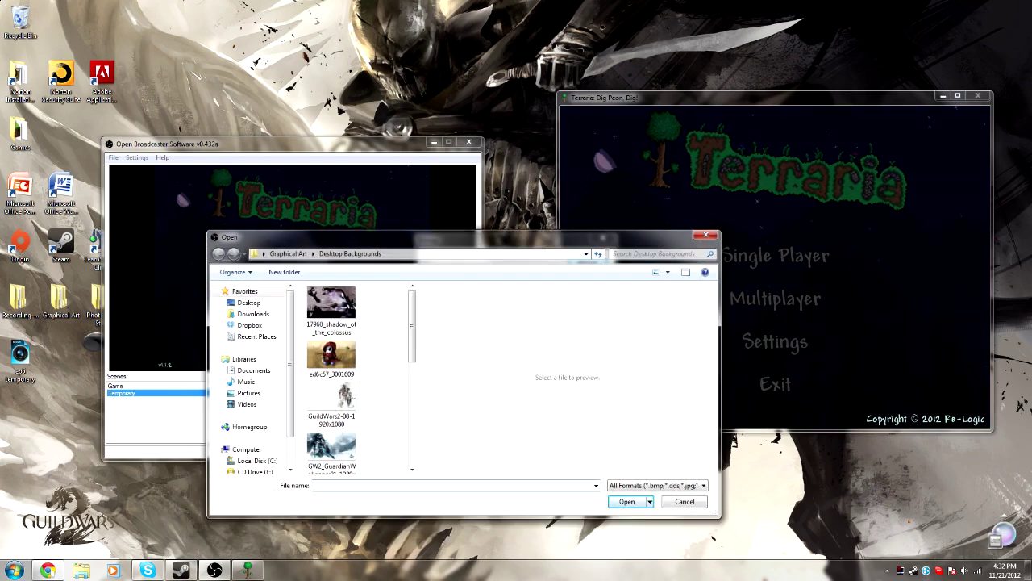
pyautogui.doubleClick(332, 448)
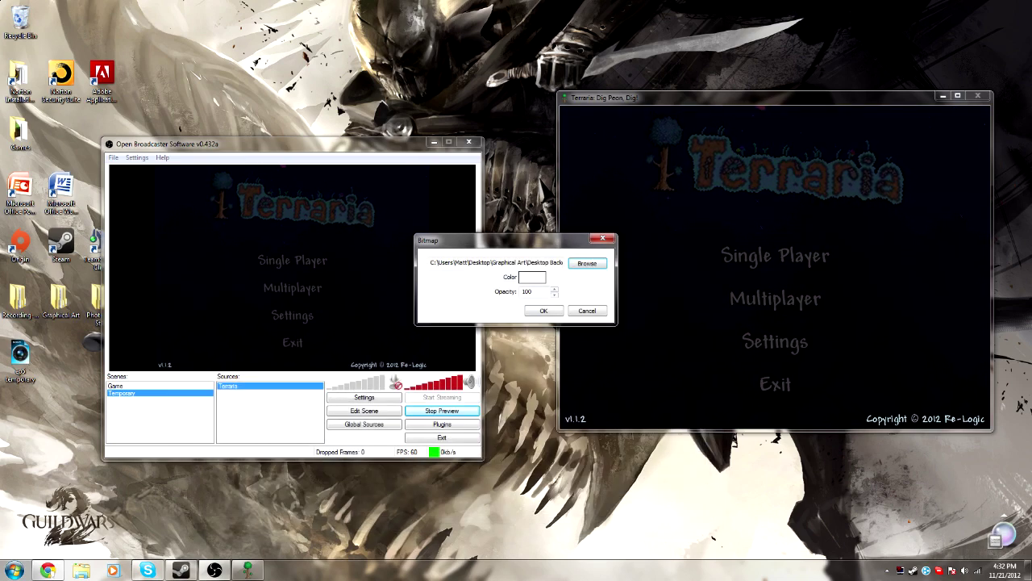
pyautogui.click(538, 311)
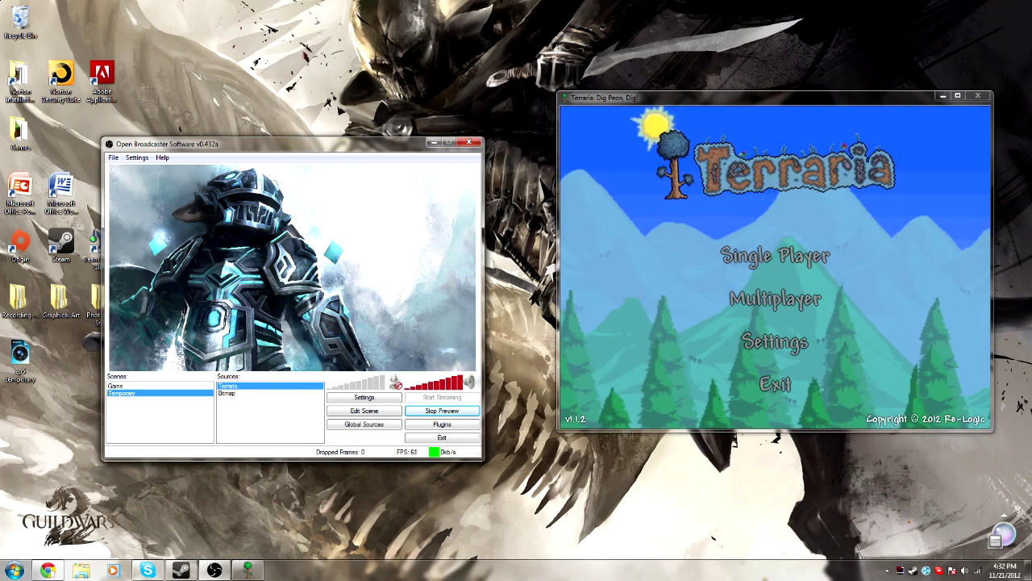
# Step: Move the Bitmap source to the top of the source list so it sits behind the game capture
pyautogui.rightClick(227, 392)
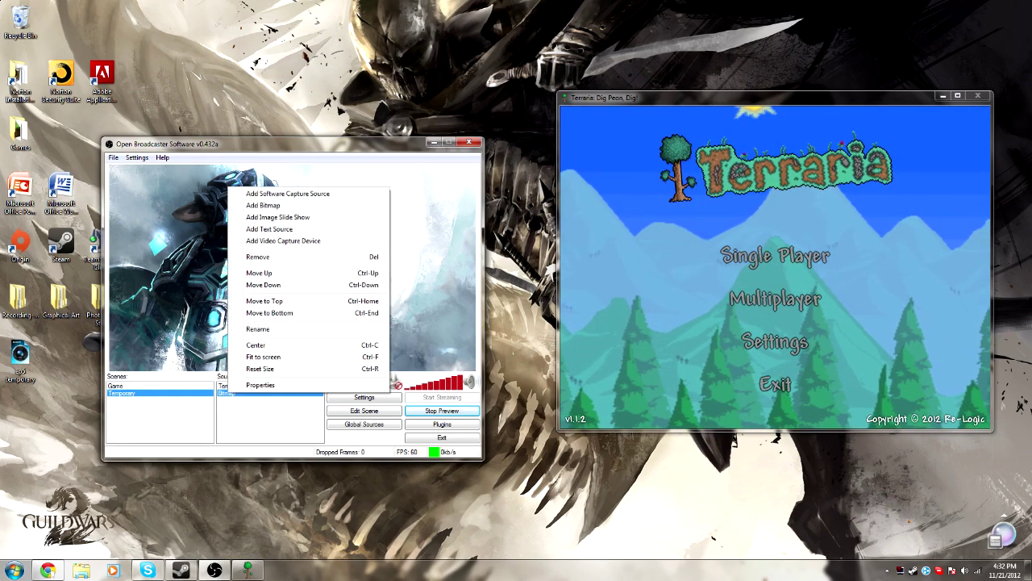
pyautogui.click(265, 301)
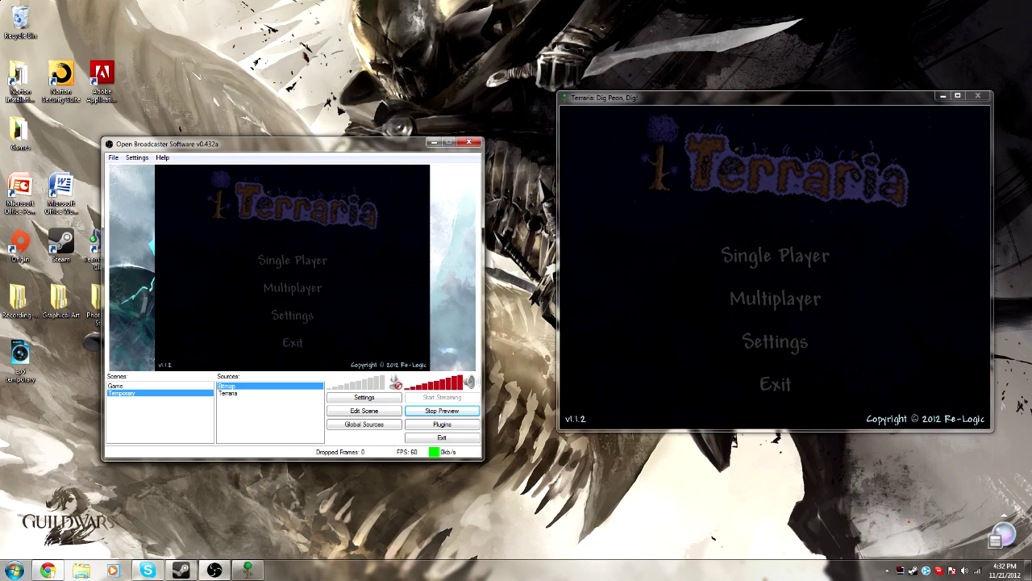
# Step: Delete the Bitmap source from the Temporary scene, leaving only the Terraria capture
pyautogui.rightClick(246, 179)
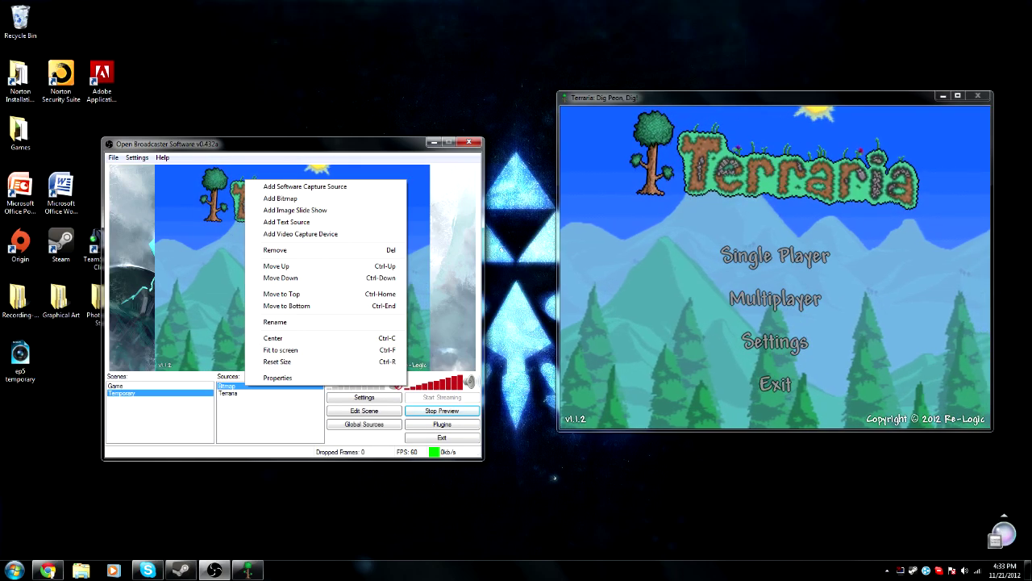
pyautogui.click(245, 393)
pyautogui.click(245, 387)
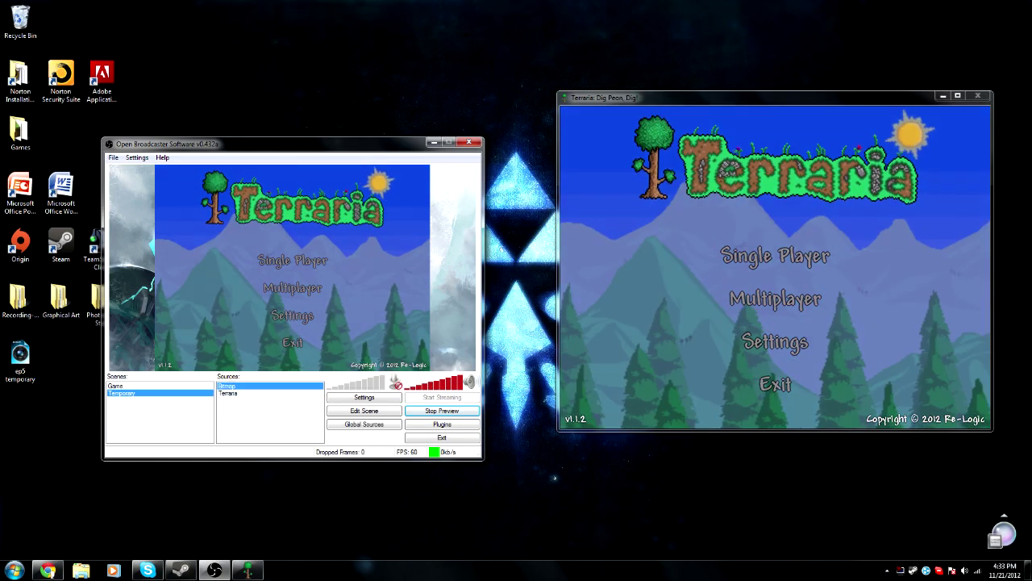
pyautogui.press('Delete')
pyautogui.press('Return')
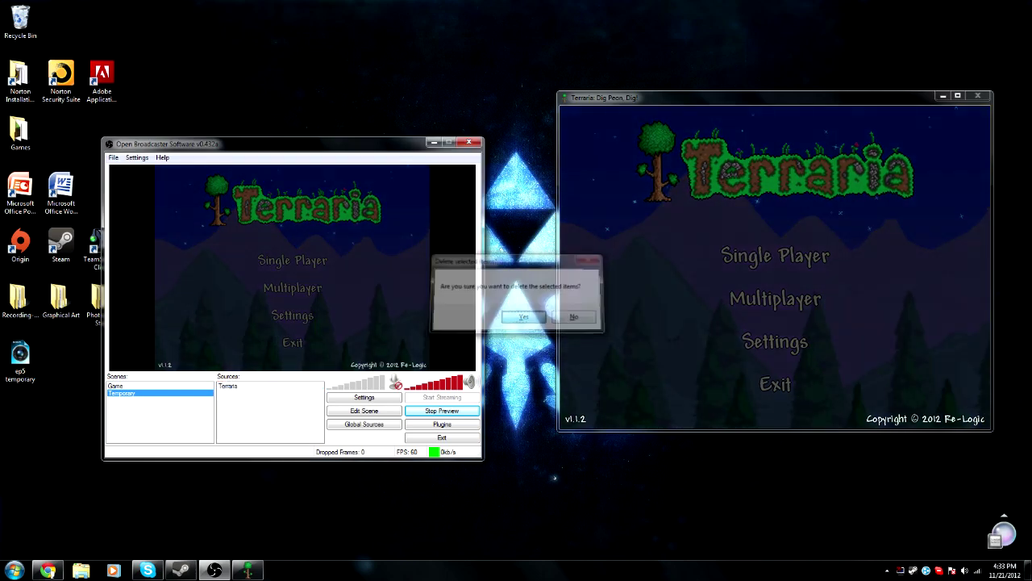
# Step: Apply sub-region capture in the Terraria source's properties with position 0, 0 and size 800 × 600
pyautogui.rightClick(260, 386)
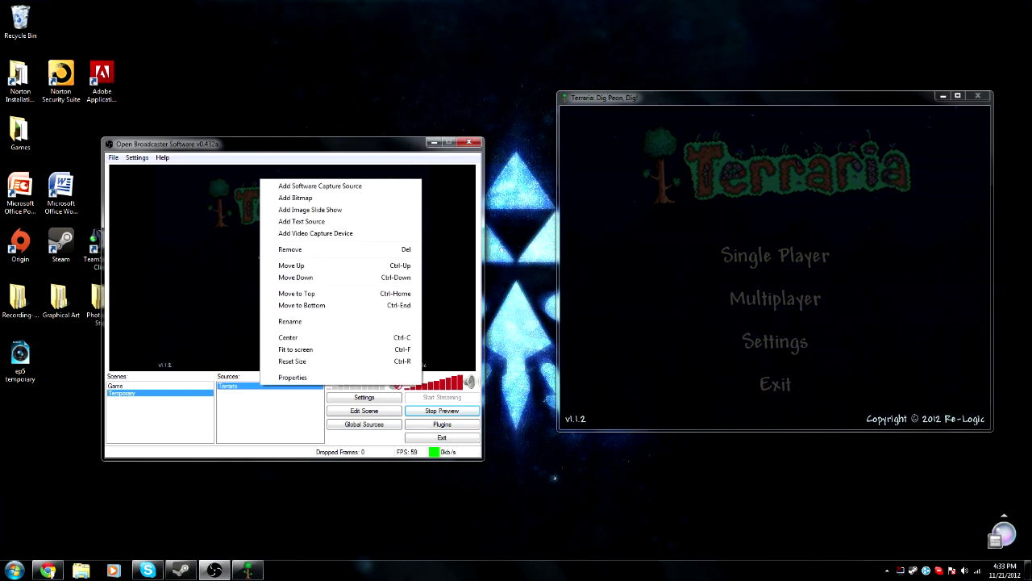
pyautogui.click(291, 377)
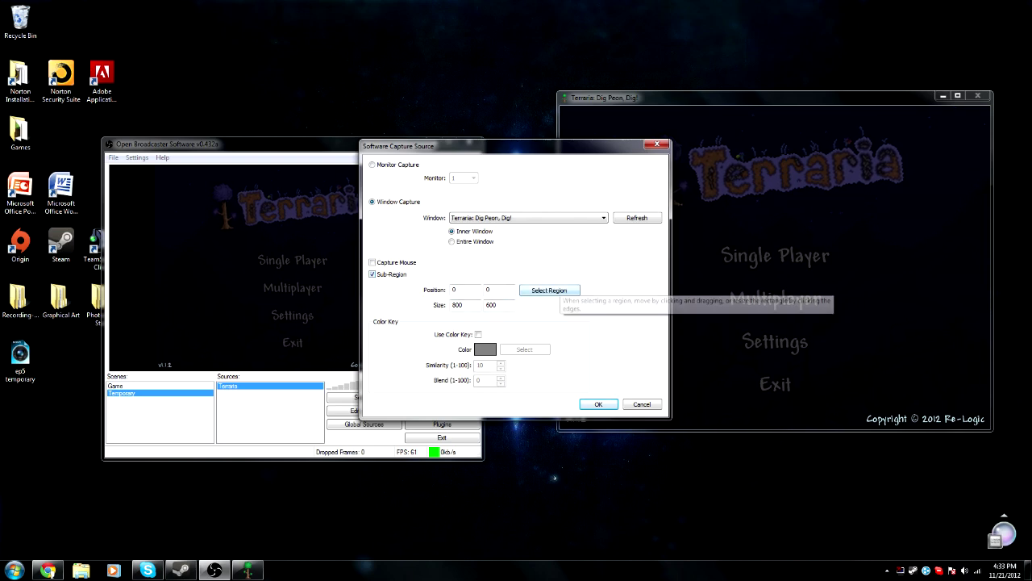
pyautogui.doubleClick(456, 290)
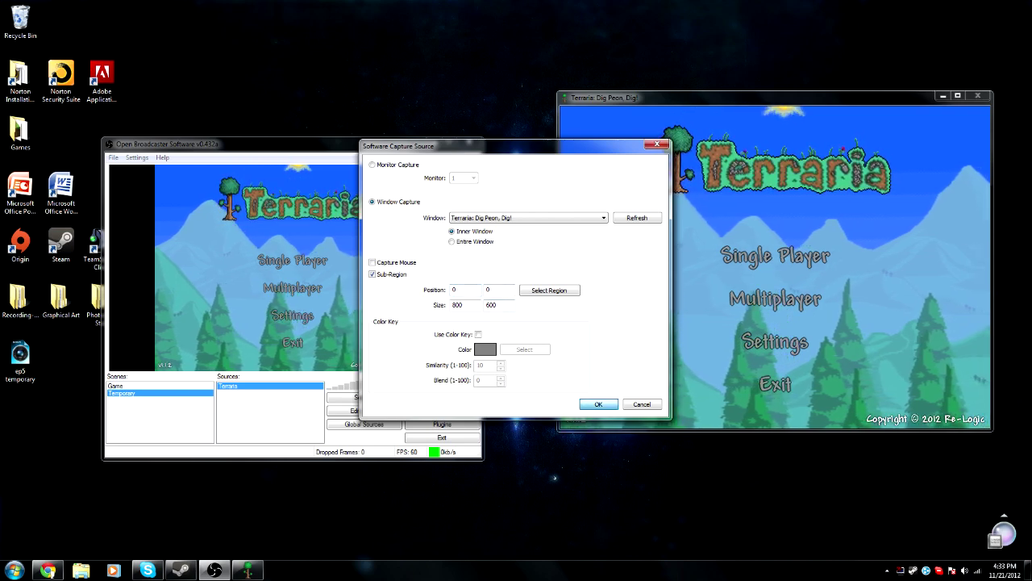
pyautogui.press('Return')
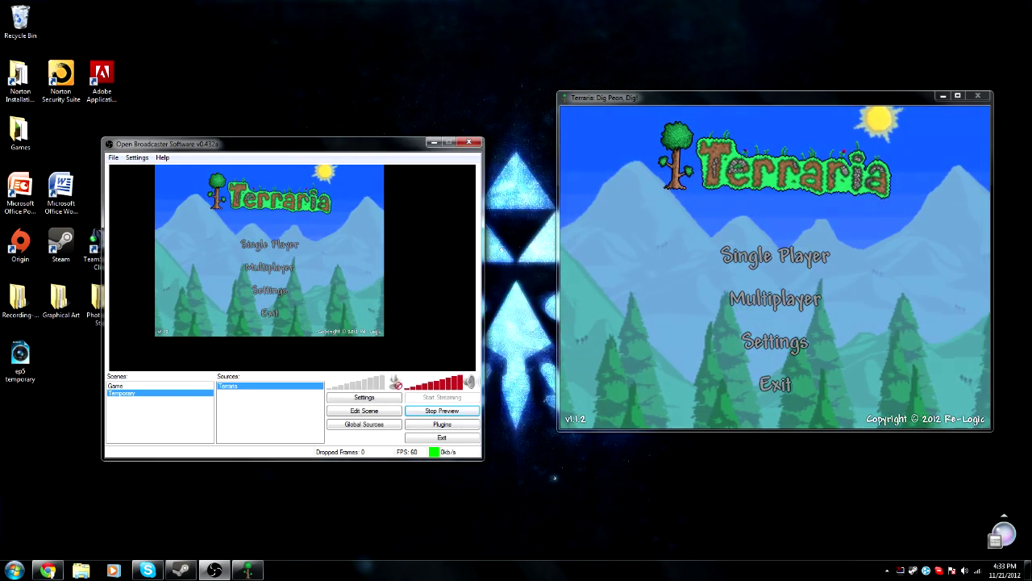
# Step: Reopen the Terraria source's properties and shrink its capture region from the top edge to position 0, 247 and size 800 × 353
pyautogui.rightClick(306, 386)
pyautogui.click(326, 373)
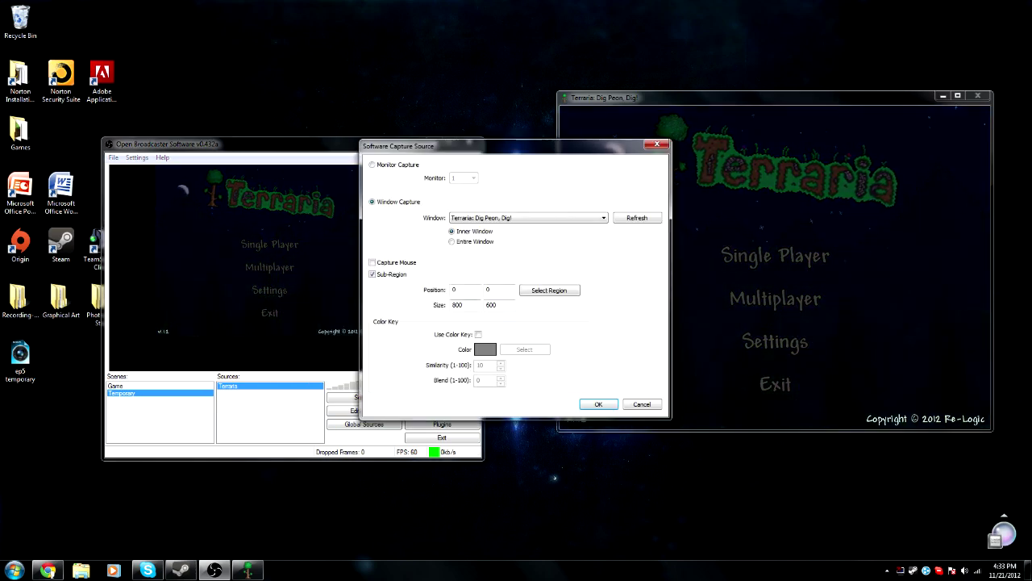
pyautogui.click(549, 290)
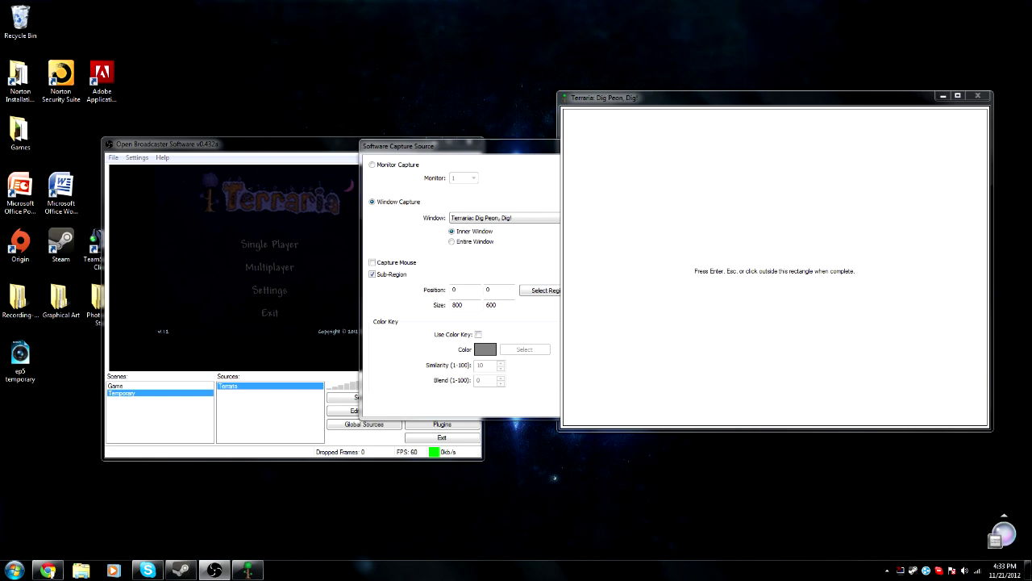
pyautogui.moveTo(666, 107); pyautogui.dragTo(665, 240)
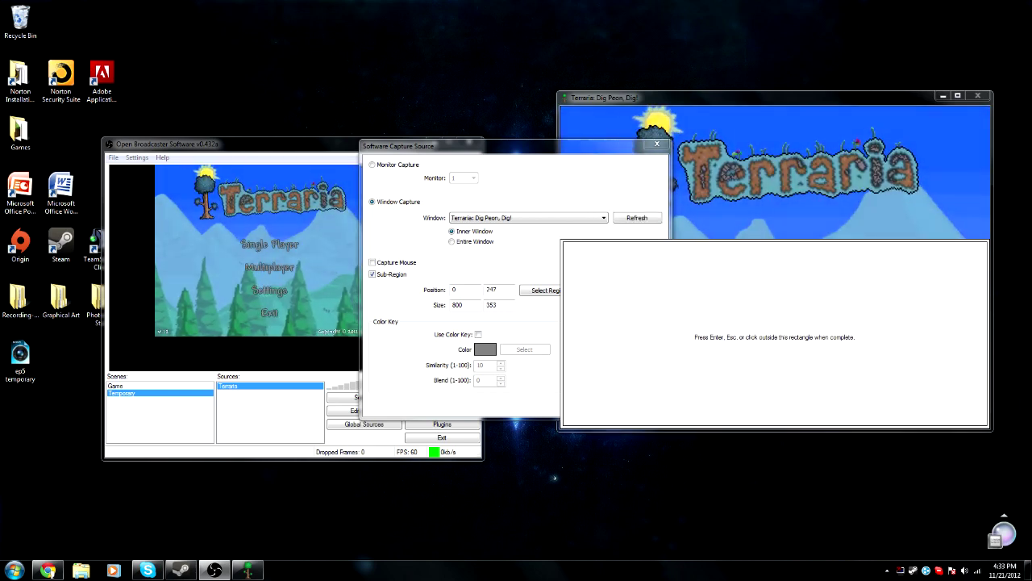
pyautogui.press('Return')
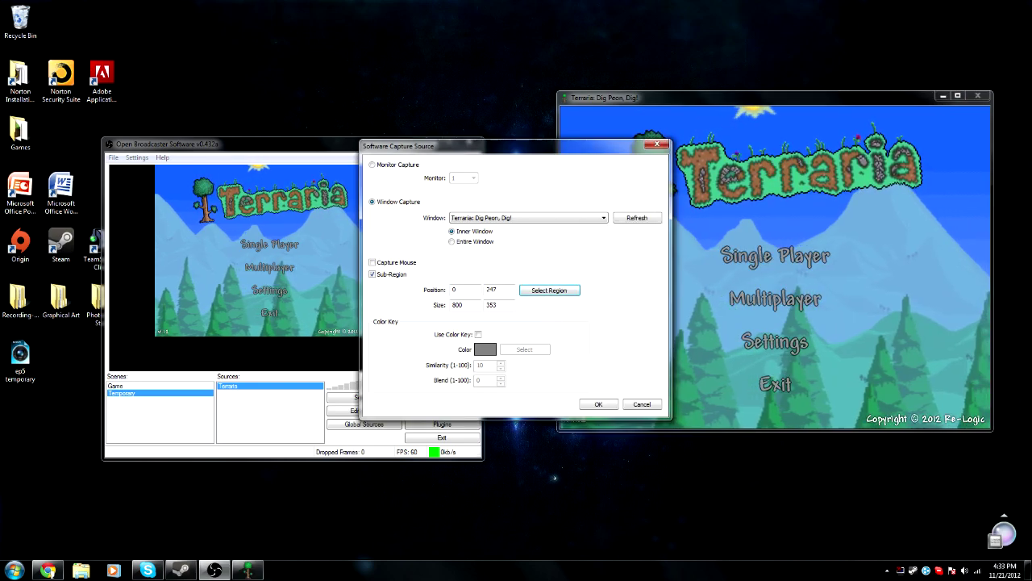
# Step: Move the properties dialog clear of the game window and reshape the capture region to position 108, 217 and size 692 × 305
pyautogui.click(549, 291)
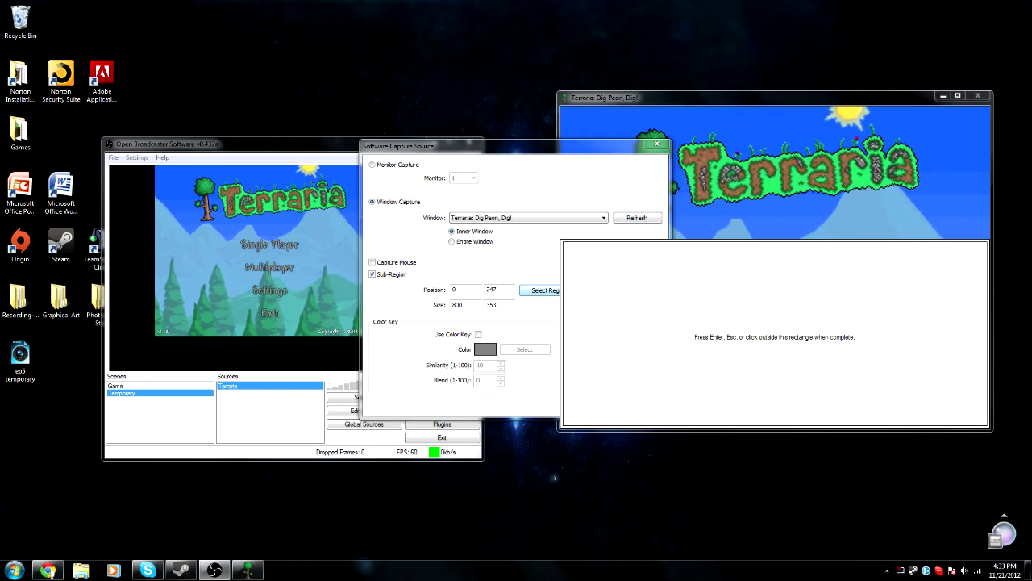
pyautogui.moveTo(492, 146); pyautogui.dragTo(247, 73)
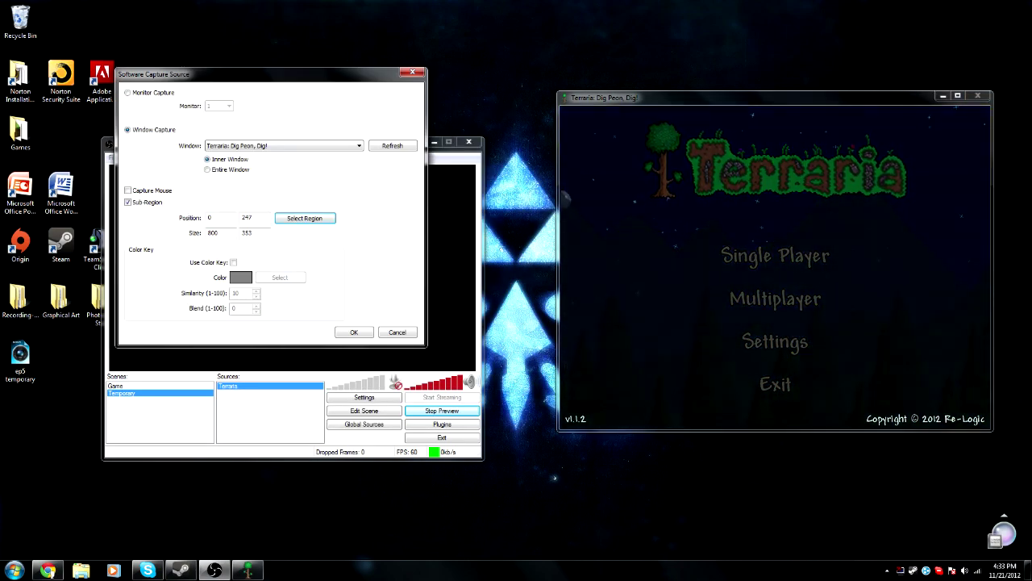
pyautogui.click(305, 218)
pyautogui.moveTo(693, 240)
pyautogui.mouseDown()
pyautogui.moveTo(696, 281)
pyautogui.moveTo(693, 203)
pyautogui.moveTo(698, 320)
pyautogui.moveTo(703, 187)
pyautogui.moveTo(703, 288)
pyautogui.moveTo(703, 224)
pyautogui.mouseUp()
pyautogui.moveTo(565, 424); pyautogui.dragTo(619, 385)
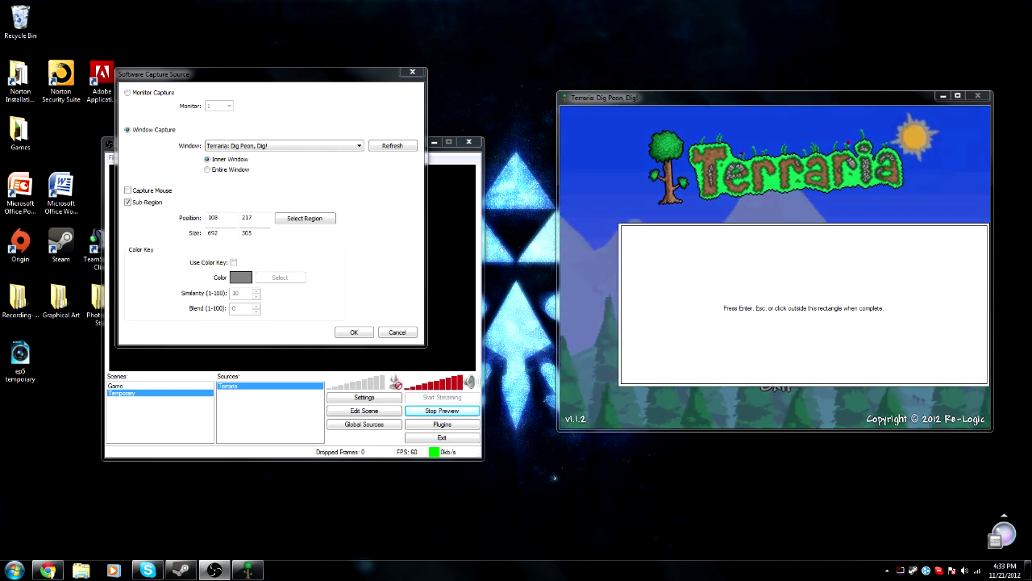
# Step: Move the capture region over the Terraria title to position 62, 16 and apply the source properties
pyautogui.moveTo(710, 323); pyautogui.dragTo(685, 215)
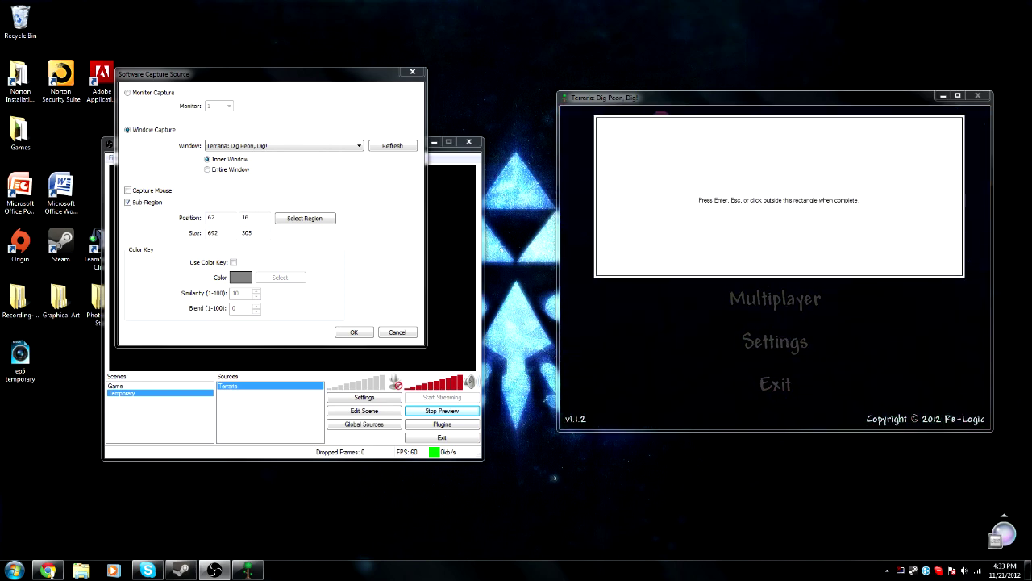
pyautogui.press('Return')
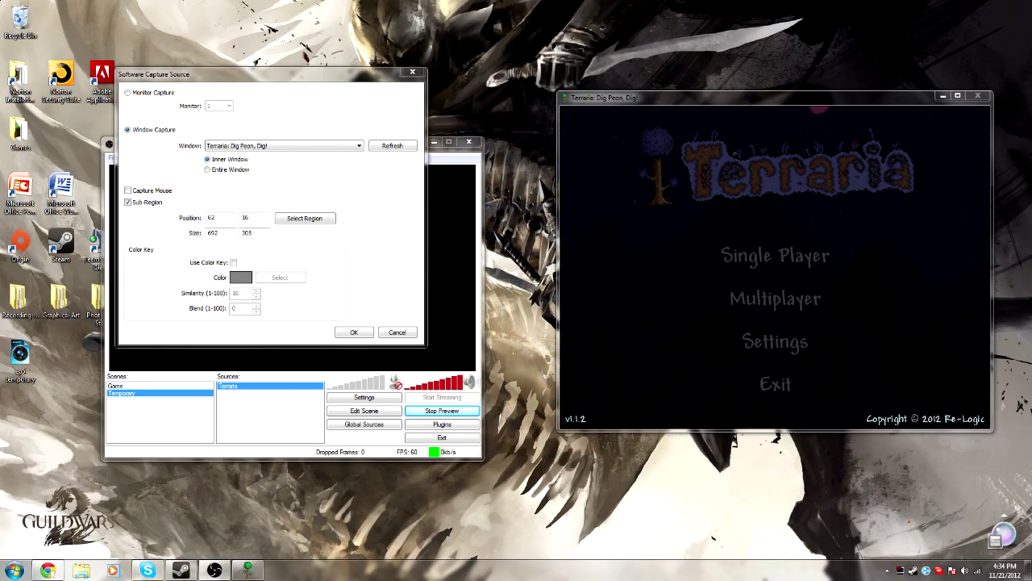
pyautogui.moveTo(365, 76); pyautogui.dragTo(781, 93)
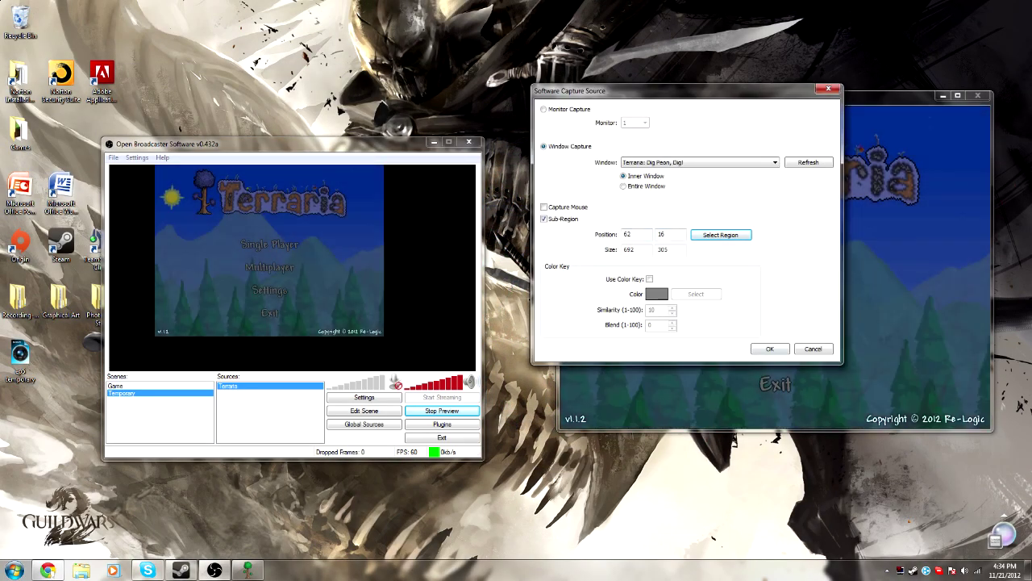
pyautogui.click(770, 348)
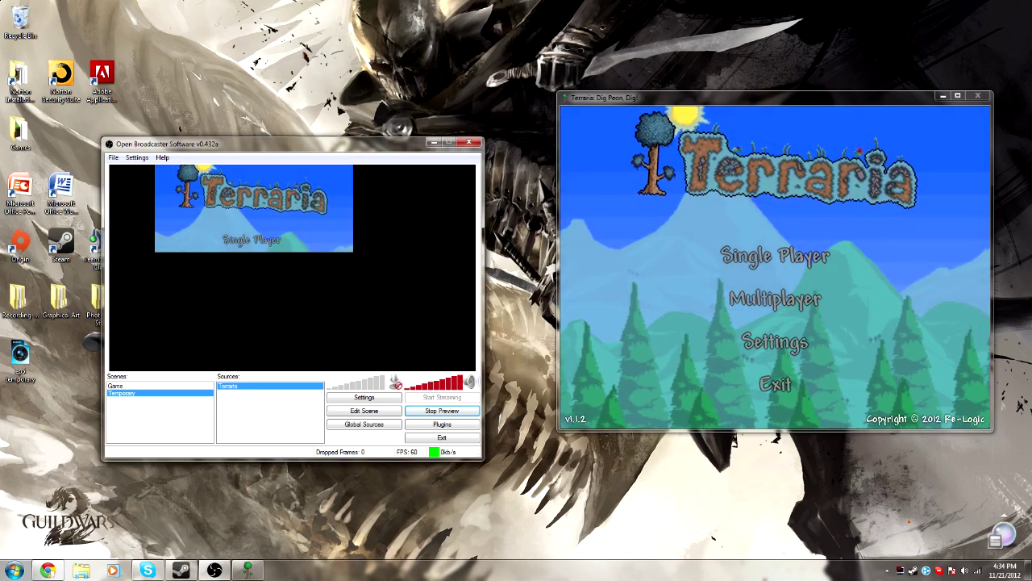